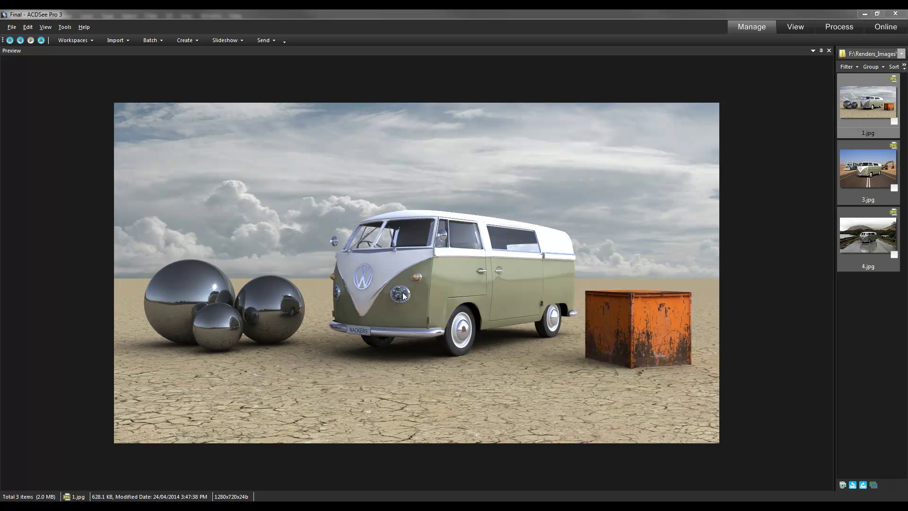
- Preview the finished renders 3.jpg, 4.jpg and 1.jpg one after another
{"action": "left_click", "coordinate": [875, 173]}
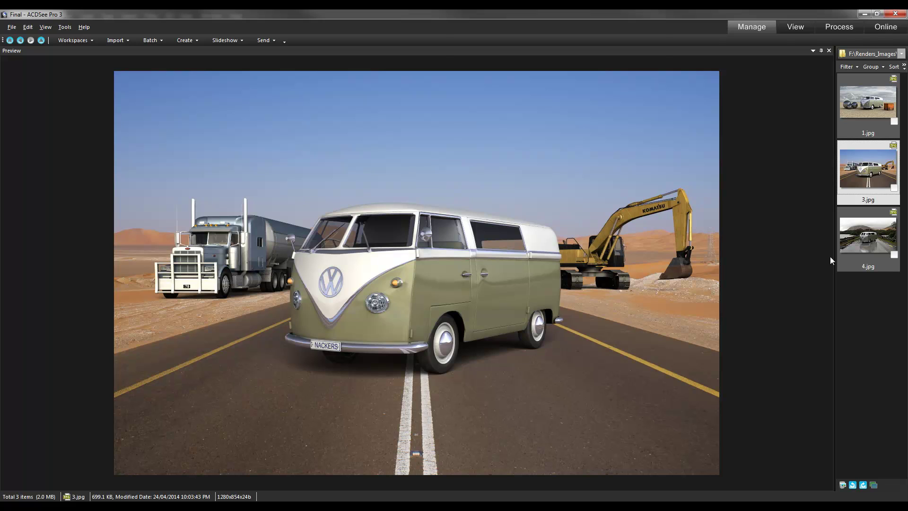
{"action": "left_click", "coordinate": [875, 241]}
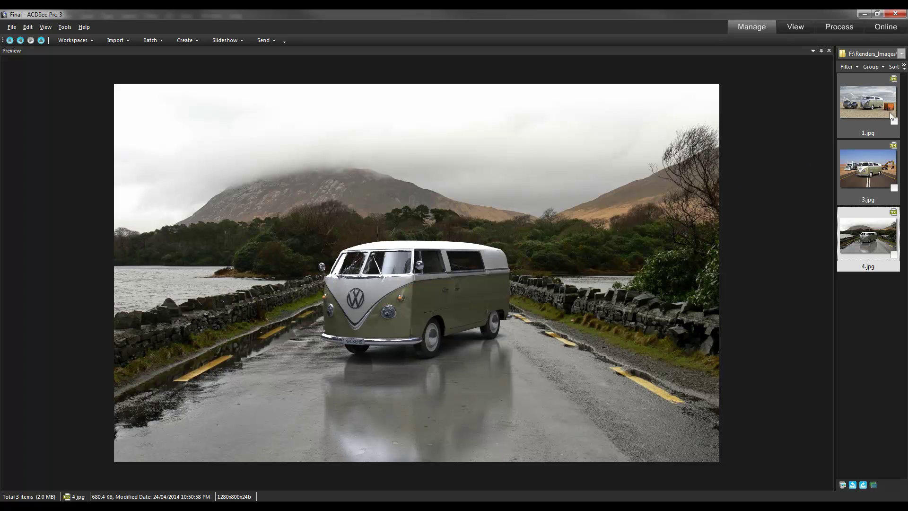
{"action": "left_click", "coordinate": [874, 106]}
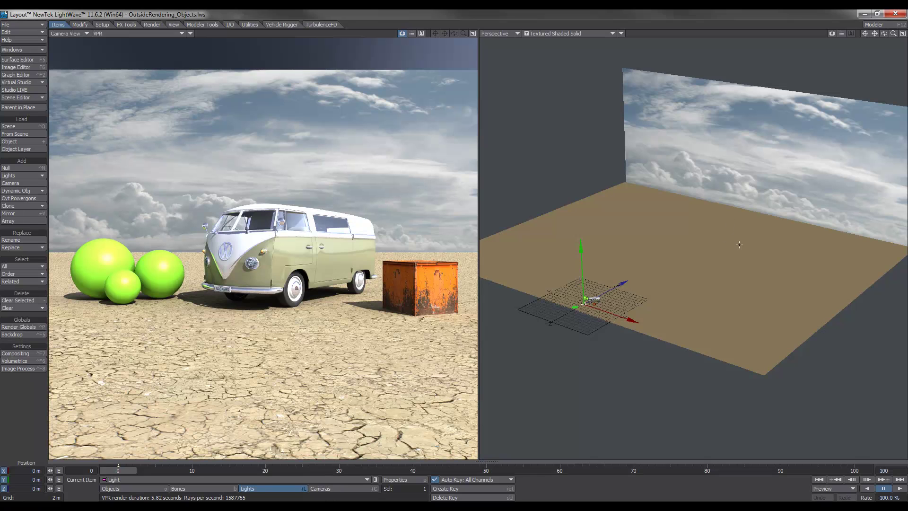
- Select the Gnd:Sky object and examine how the ground plane and sky backdrop are arranged in the perspective view
{"action": "left_click_drag", "start_coordinate": [740, 244], "coordinate": [484, 313]}
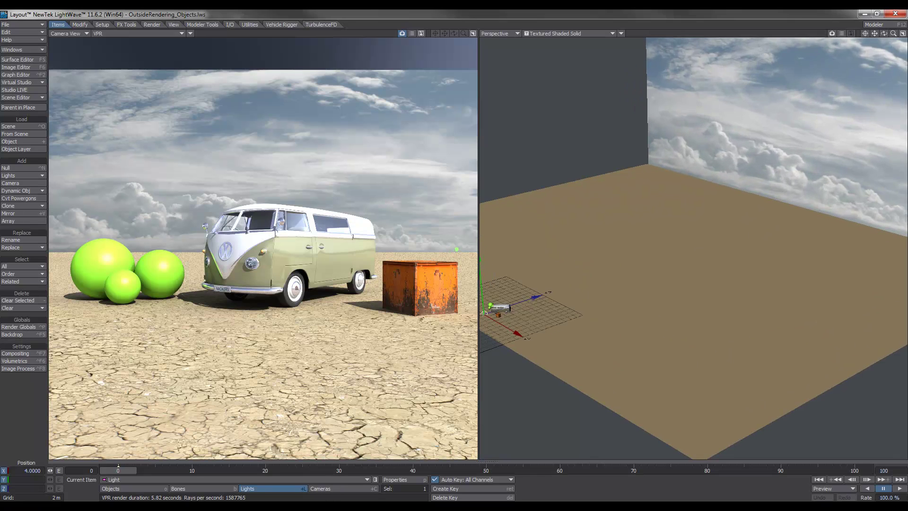
{"action": "scroll", "coordinate": [835, 200], "scroll_direction": "down", "scroll_amount": 5}
{"action": "left_click", "coordinate": [835, 200]}
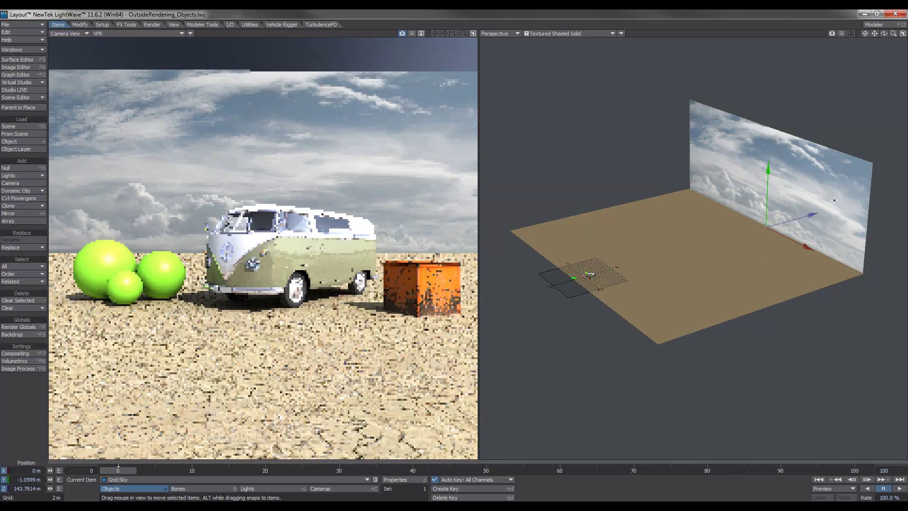
{"action": "left_click_drag", "start_coordinate": [834, 201], "coordinate": [780, 232], "text": "alt"}
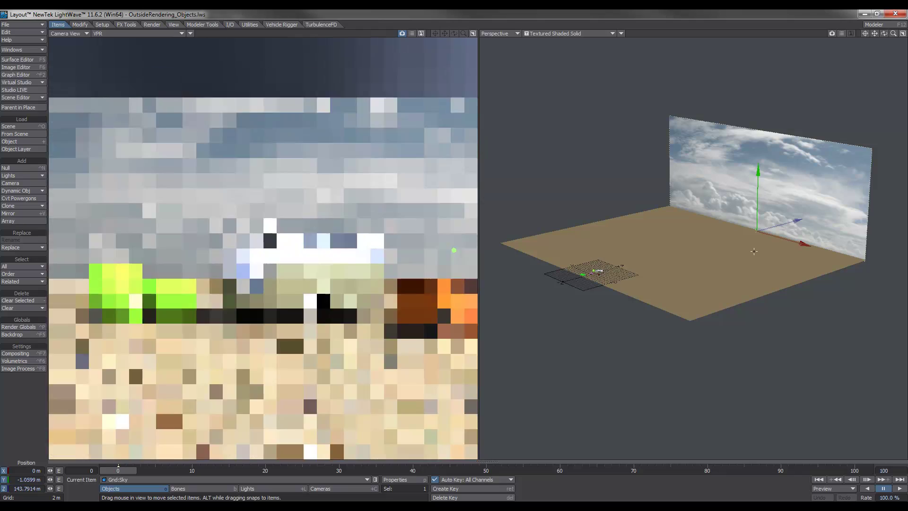
{"action": "scroll", "coordinate": [754, 251], "scroll_direction": "up", "scroll_amount": 3}
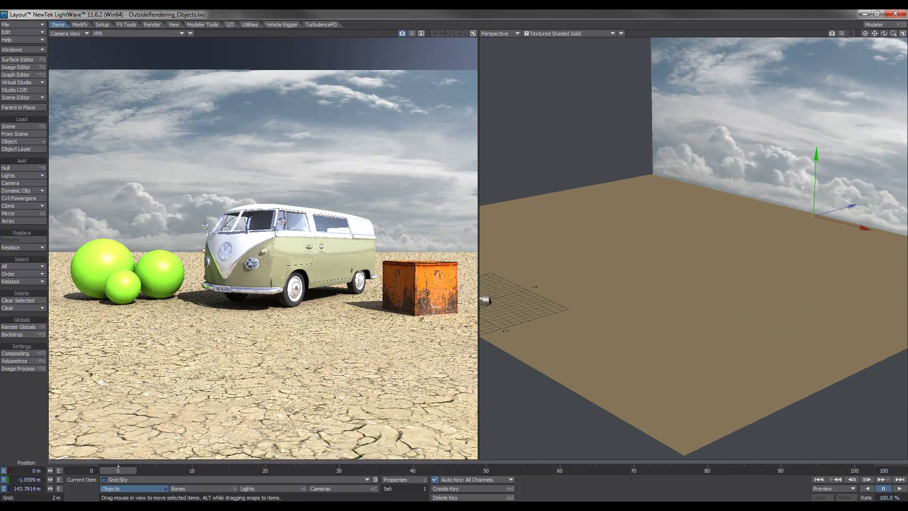
{"action": "scroll", "coordinate": [561, 284], "scroll_direction": "up", "scroll_amount": 2}
- Select New Sphere Object (2), fit the perspective view to it and examine the spheres, van and crate from several angles
{"action": "left_click", "coordinate": [125, 480]}
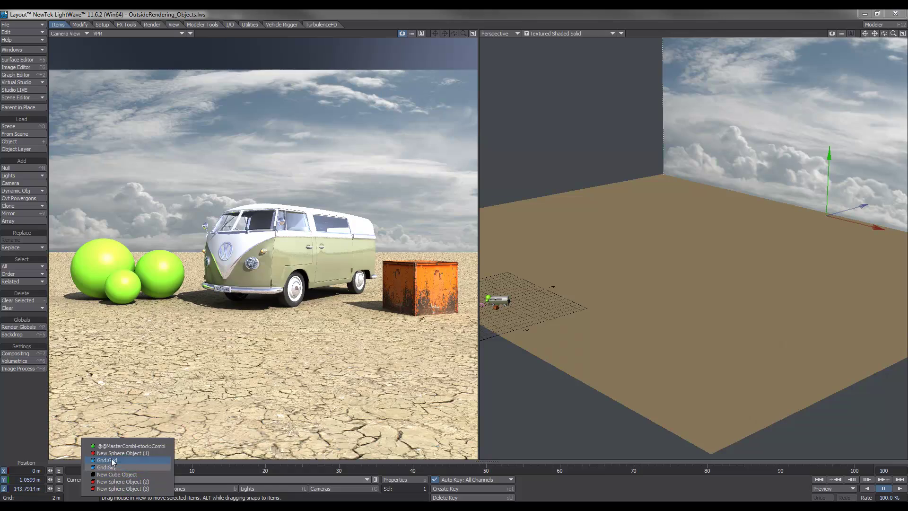
{"action": "left_click", "coordinate": [123, 482]}
{"action": "key", "text": "shift+a"}
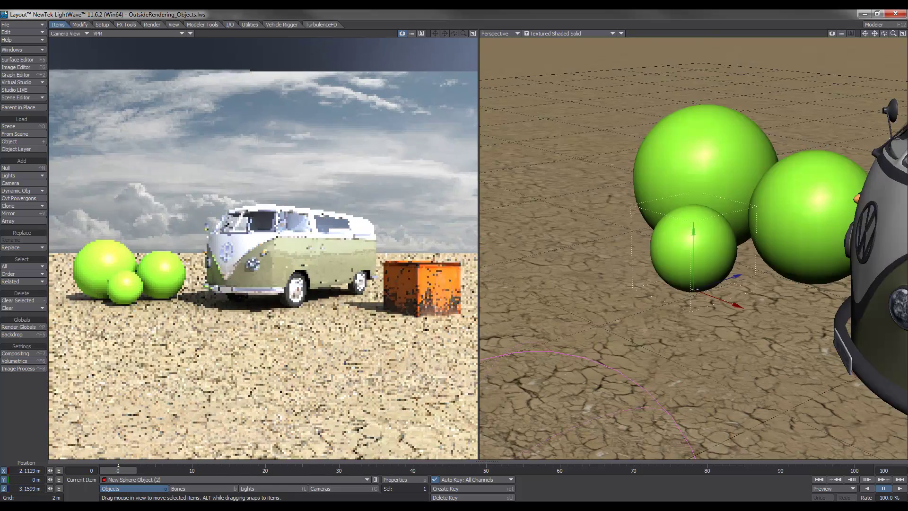
{"action": "scroll", "coordinate": [620, 314], "scroll_direction": "down", "scroll_amount": 5}
{"action": "left_click_drag", "start_coordinate": [619, 314], "coordinate": [667, 330], "text": "alt+shift"}
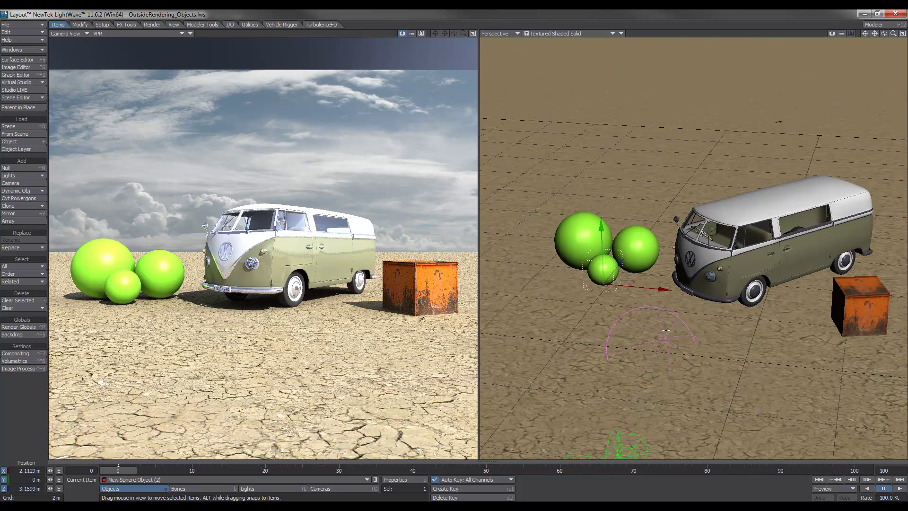
{"action": "left_click_drag", "start_coordinate": [677, 368], "coordinate": [595, 323], "text": "alt"}
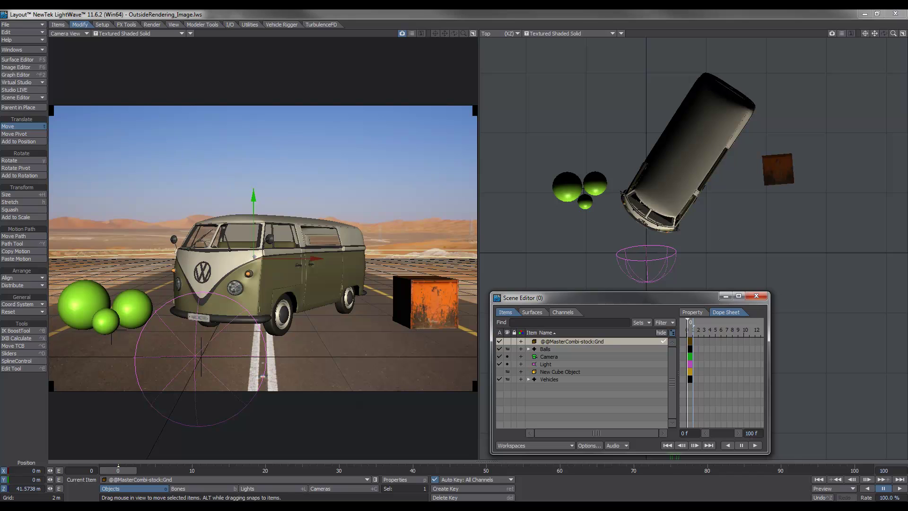
- Close the Scene Editor and show the van scene in a perspective view, with bones as the active item type
{"action": "left_click", "coordinate": [757, 296]}
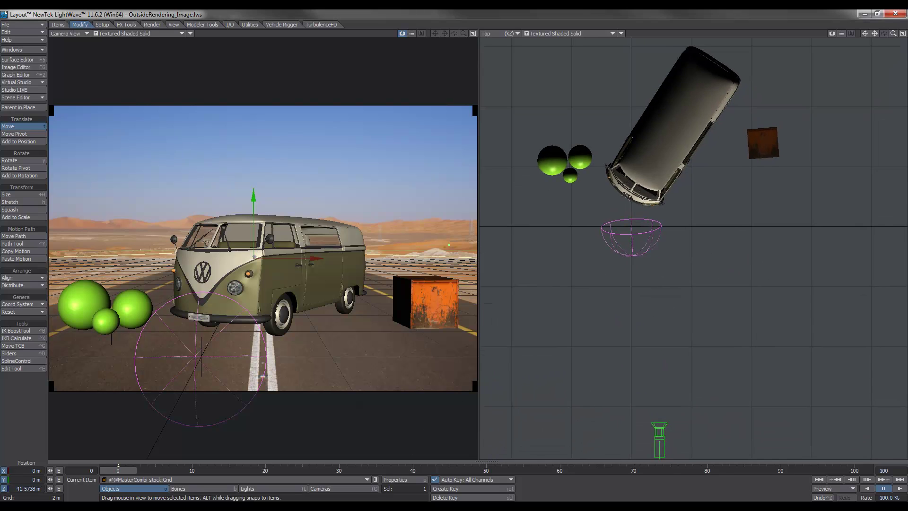
{"action": "key", "text": "4"}
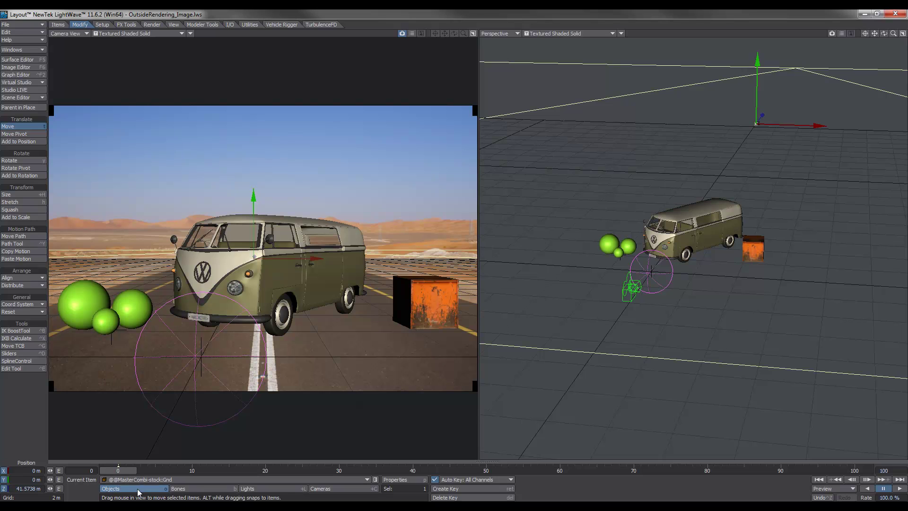
{"action": "left_click", "coordinate": [183, 489]}
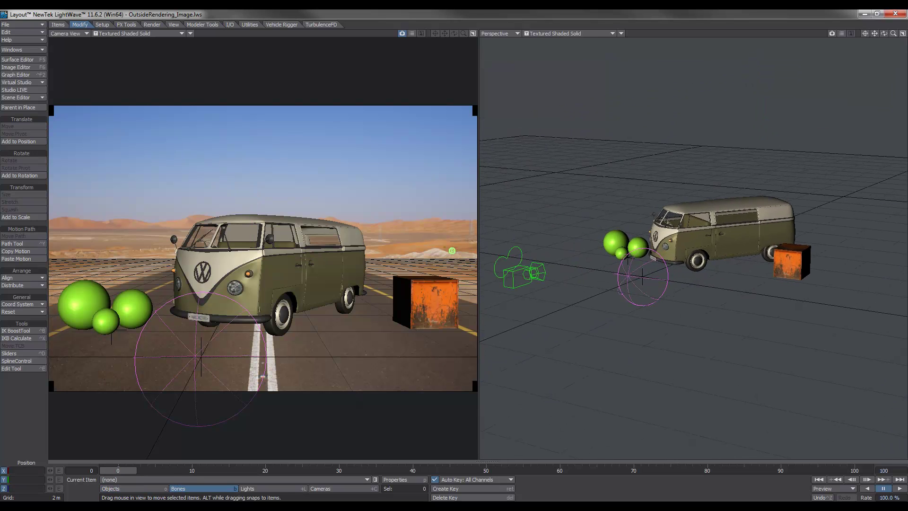
{"action": "left_click_drag", "start_coordinate": [452, 251], "coordinate": [703, 290], "text": "alt"}
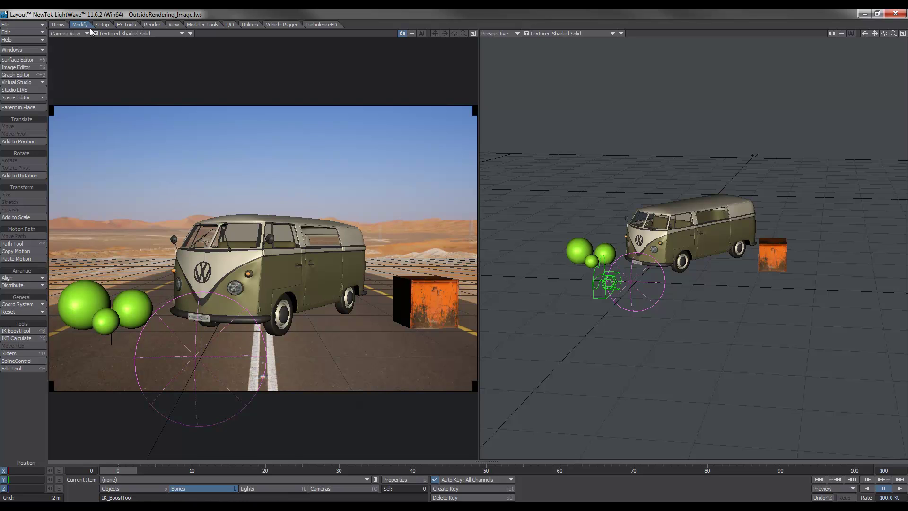
- Review the backdrop environment and the compositing background image in the Effects settings, and close them
{"action": "left_click", "coordinate": [57, 25]}
{"action": "left_click", "coordinate": [27, 334]}
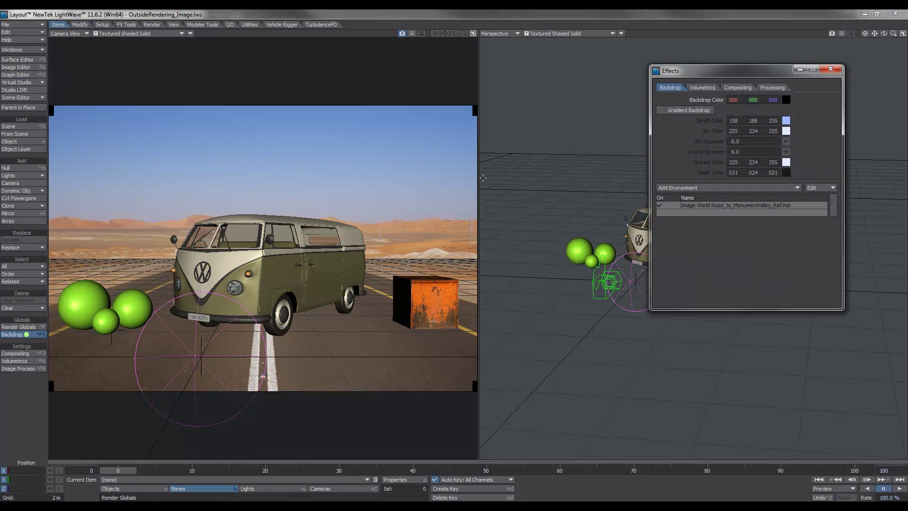
{"action": "left_click", "coordinate": [739, 88]}
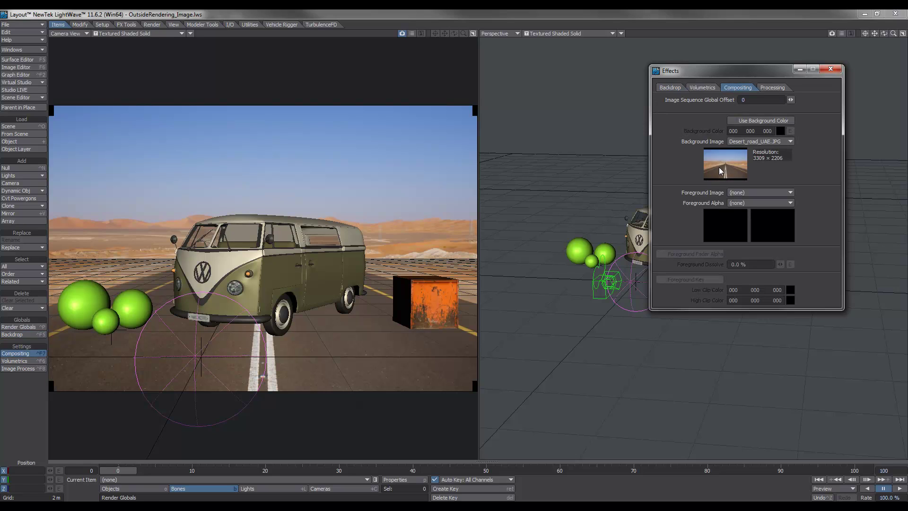
{"action": "left_click", "coordinate": [831, 70]}
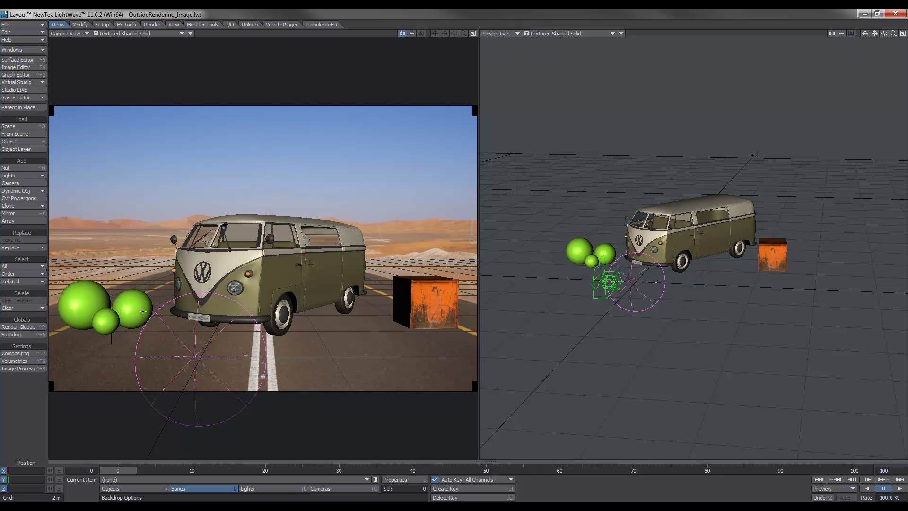
- Open Render Globals and review the camera and raytracing render settings
{"action": "left_click", "coordinate": [21, 326]}
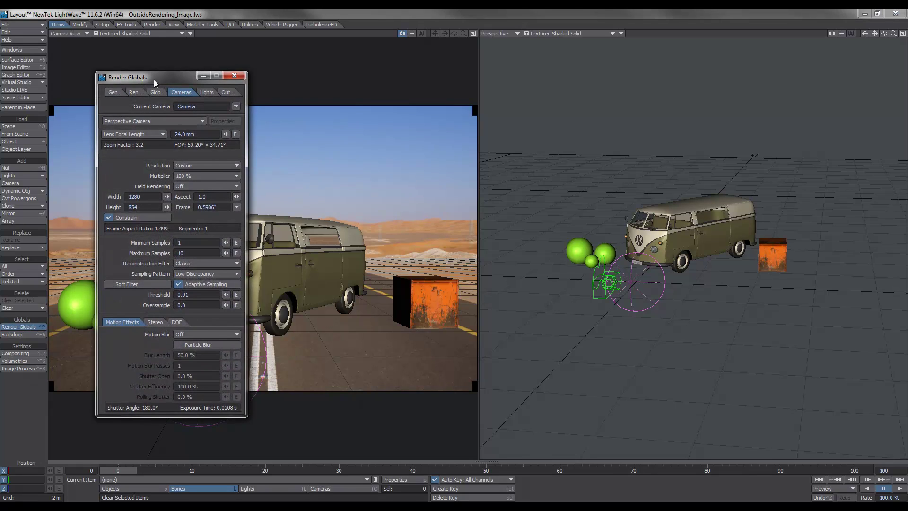
{"action": "left_click_drag", "start_coordinate": [154, 79], "coordinate": [178, 77]}
{"action": "left_click", "coordinate": [143, 88]}
{"action": "left_click", "coordinate": [161, 90]}
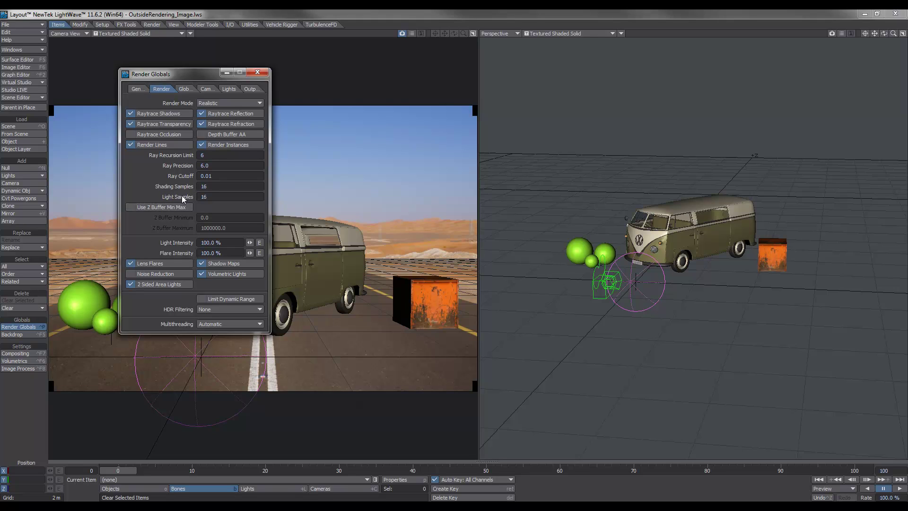
- Review the global illumination settings, keeping Blur Background on and the radiosity type at Backdrop Only
{"action": "left_click", "coordinate": [187, 89]}
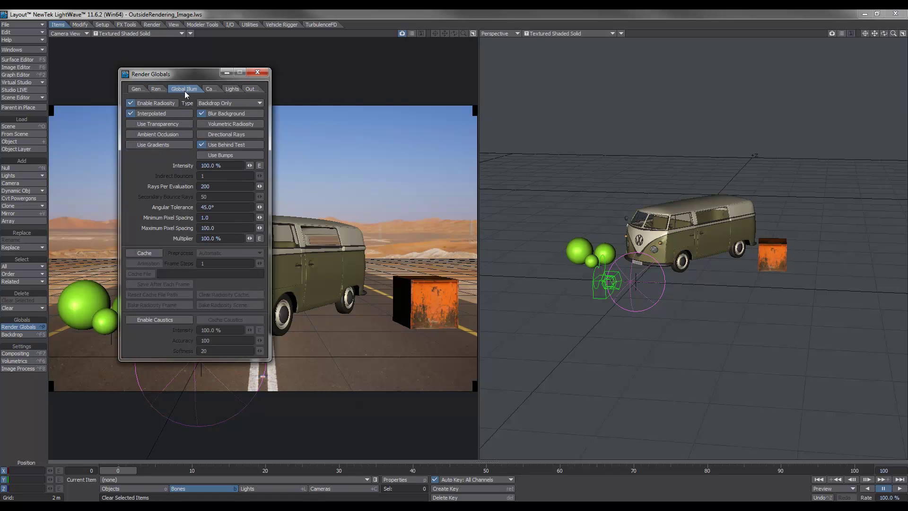
{"action": "left_click", "coordinate": [201, 114]}
{"action": "left_click", "coordinate": [208, 103]}
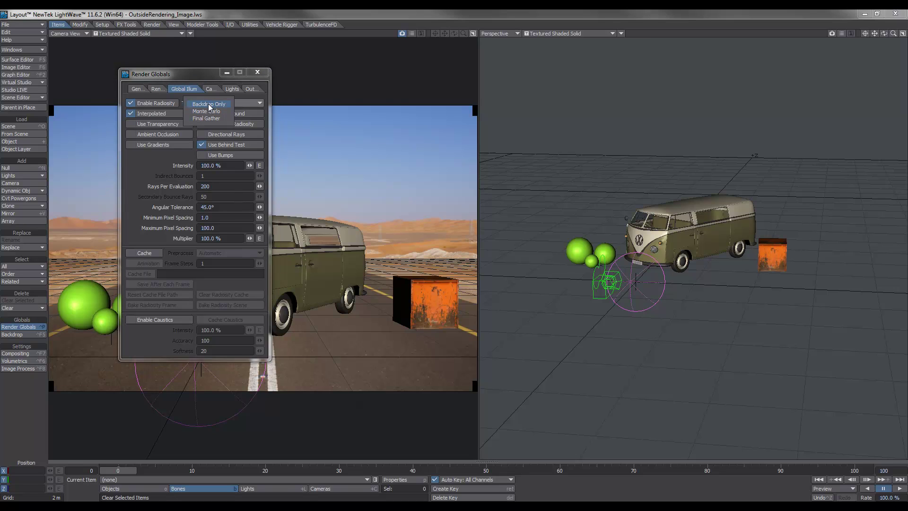
{"action": "left_click", "coordinate": [209, 104]}
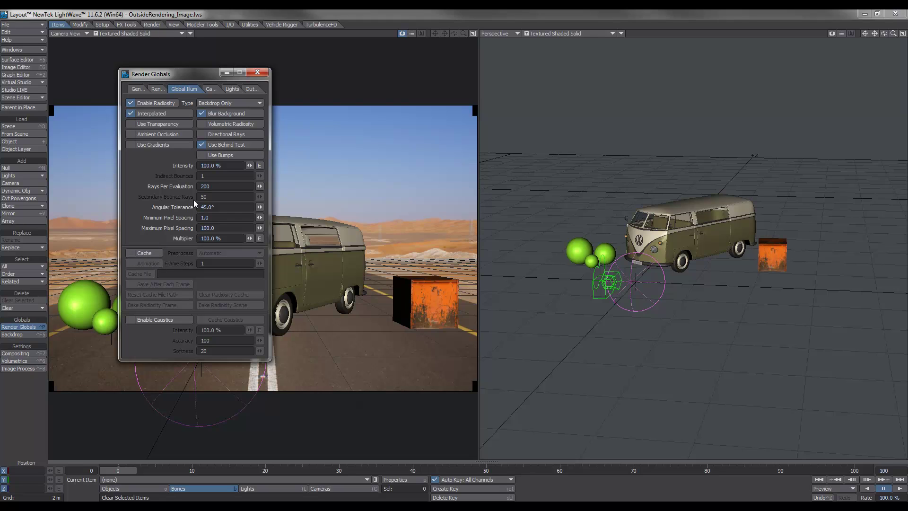
- Review the camera settings and the light settings, moving Render Globals clear of the camera view
{"action": "left_click", "coordinate": [209, 90]}
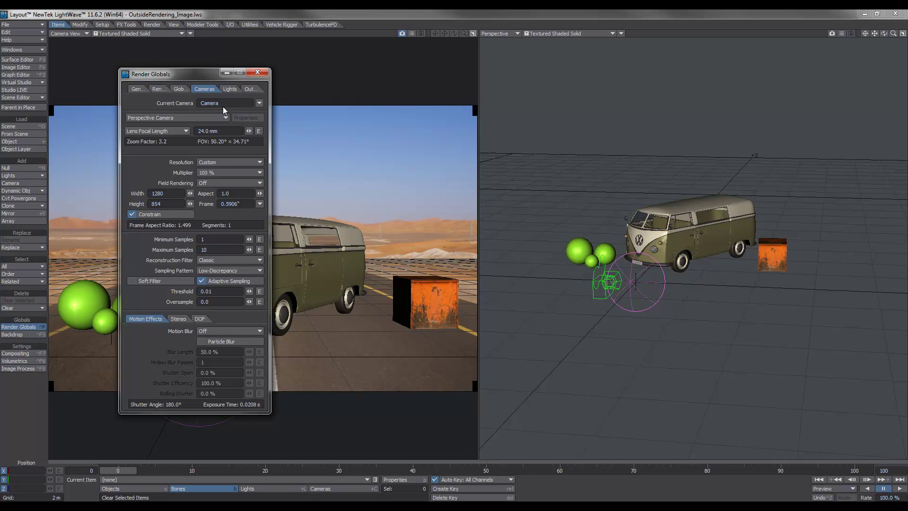
{"action": "left_click", "coordinate": [230, 90]}
{"action": "left_click_drag", "start_coordinate": [193, 78], "coordinate": [458, 137]}
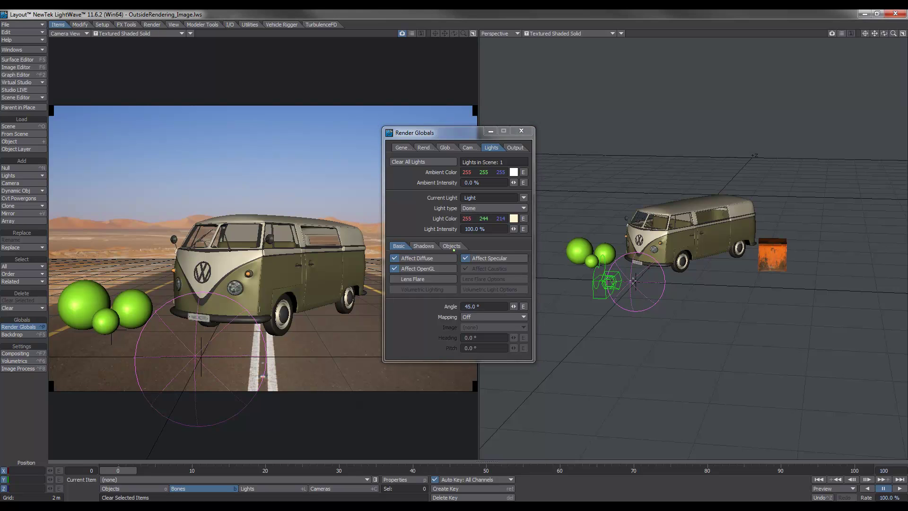
- Select the dome light and examine it up close in the perspective view
{"action": "left_click", "coordinate": [248, 489]}
{"action": "scroll", "coordinate": [693, 248], "scroll_direction": "up", "scroll_amount": 3}
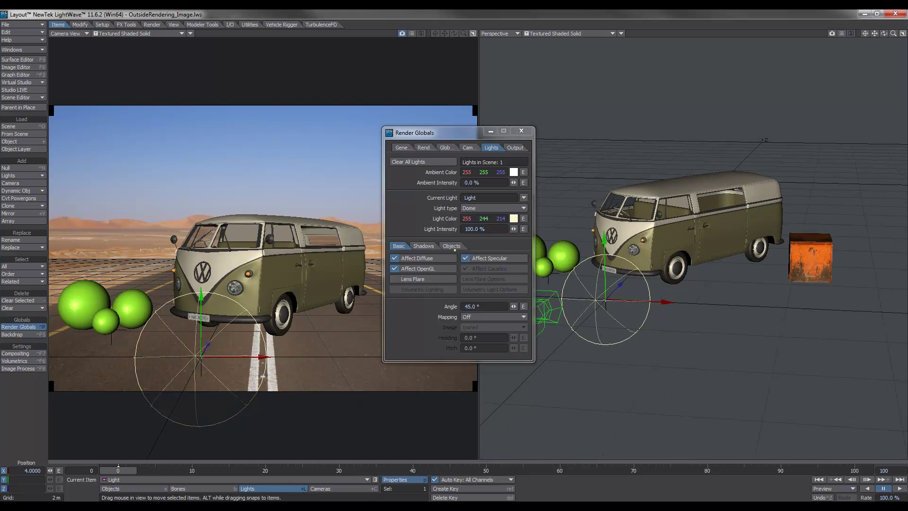
{"action": "left_click_drag", "start_coordinate": [694, 249], "coordinate": [731, 235], "text": "alt+shift"}
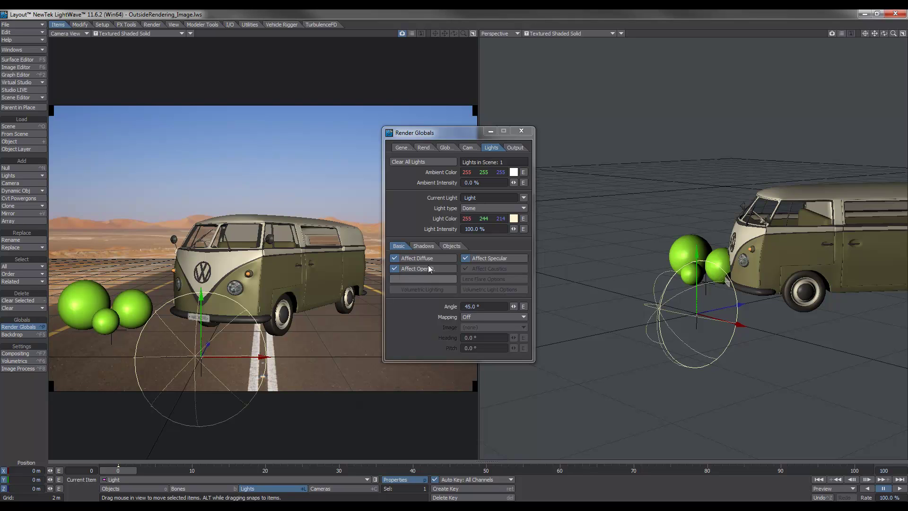
- Move Render Globals off the camera view and turn on the VPR preview render there
{"action": "left_click_drag", "start_coordinate": [453, 137], "coordinate": [561, 148]}
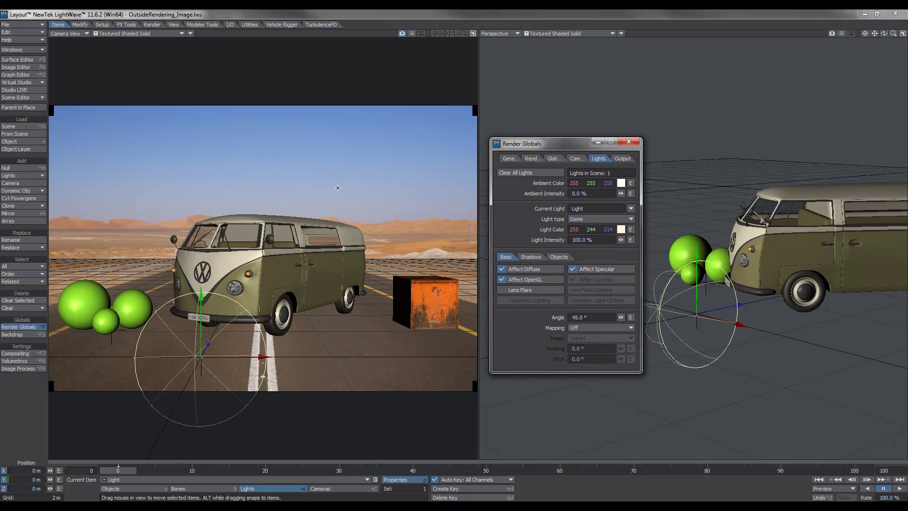
{"action": "key", "text": "shift+8"}
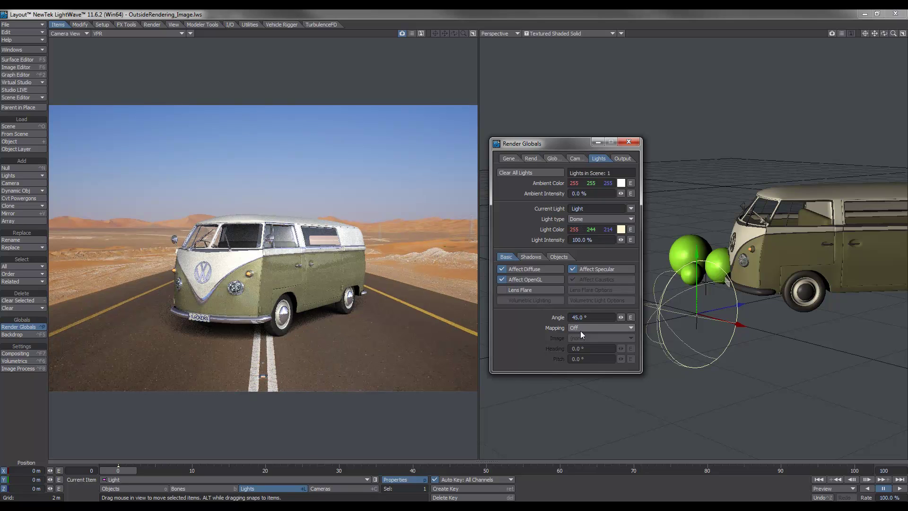
- Set the dome light's angle to 90°
{"action": "left_click", "coordinate": [580, 317]}
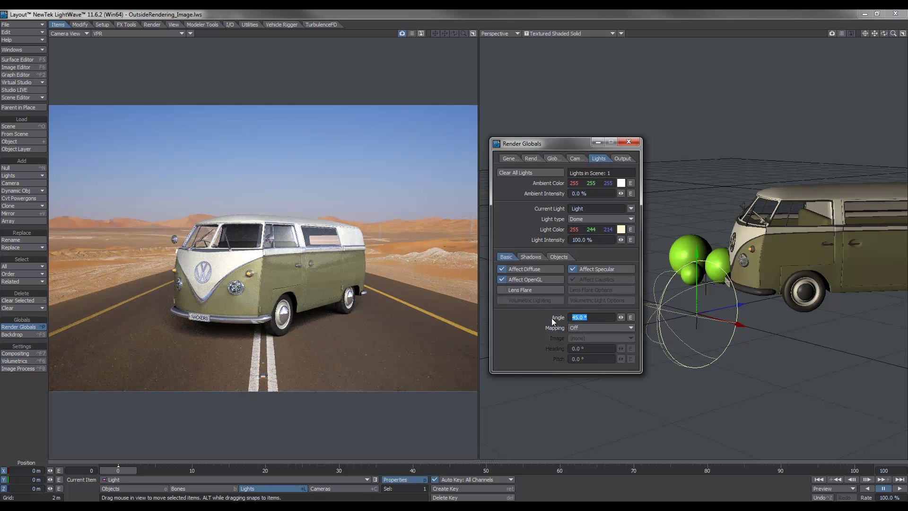
{"action": "type", "text": "3"}
{"action": "type", "text": "0"}
{"action": "key", "text": "Return"}
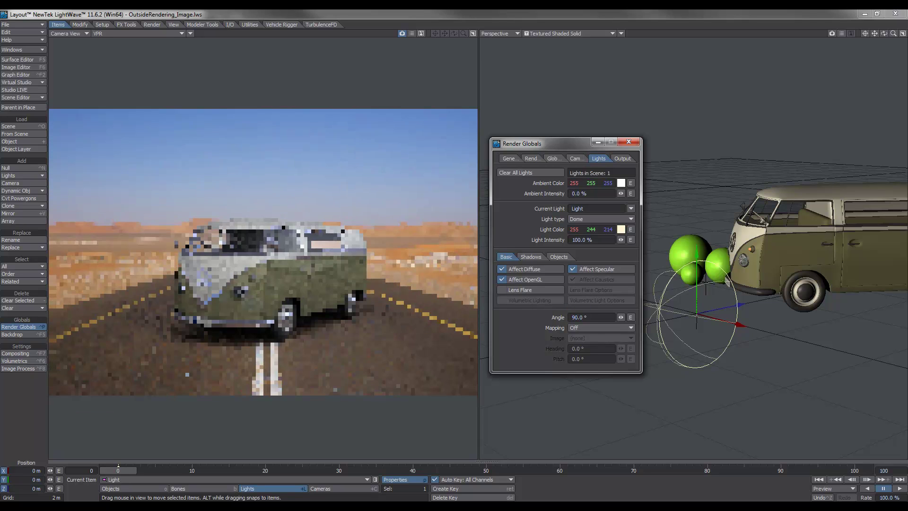
- Set the dome light's angle to 0° and widen the camera viewport, keeping Render Globals clear of the render
{"action": "type", "text": "0"}
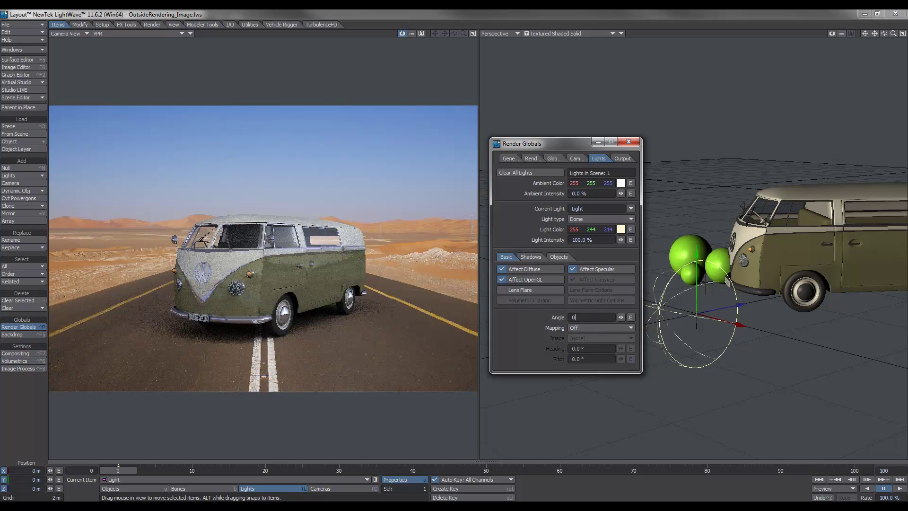
{"action": "key", "text": "Return"}
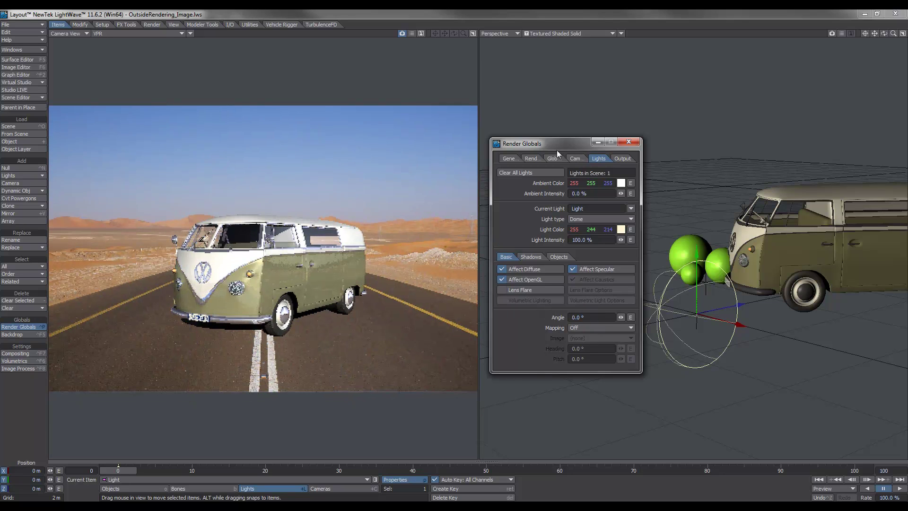
{"action": "left_click_drag", "start_coordinate": [479, 89], "coordinate": [674, 110]}
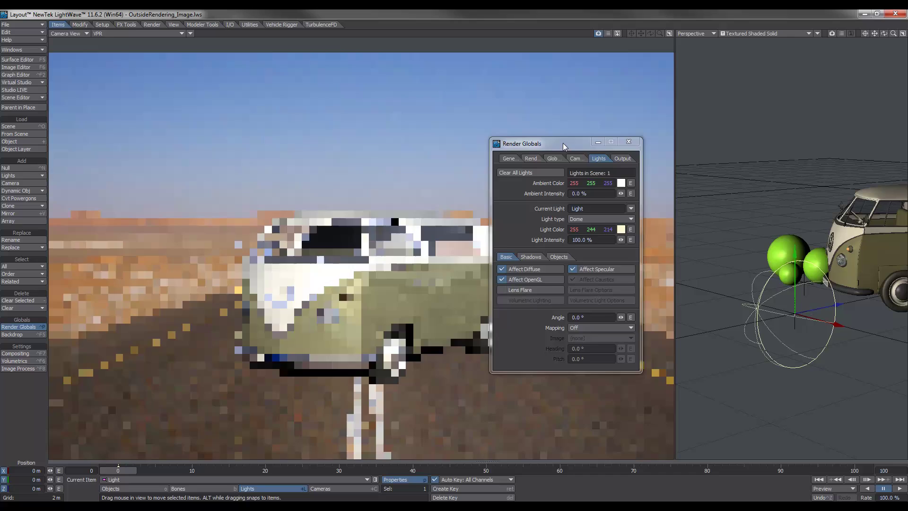
{"action": "left_click_drag", "start_coordinate": [563, 144], "coordinate": [771, 143]}
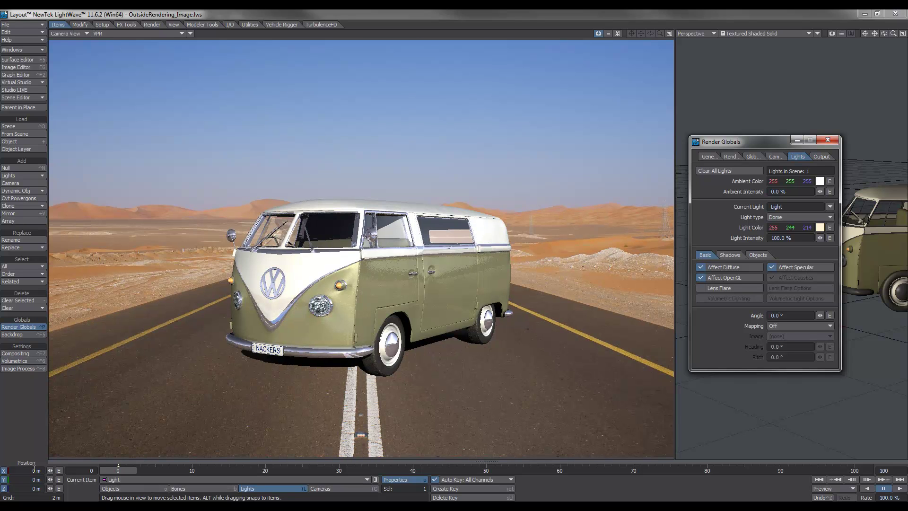
- Rotate the dome light to a heading of -40°
{"action": "key", "text": "y"}
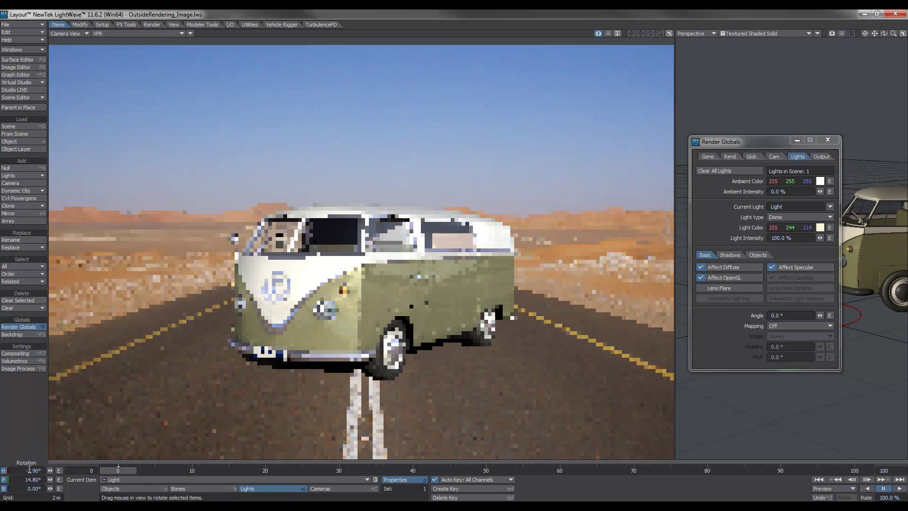
{"action": "left_click_drag", "start_coordinate": [50, 471], "coordinate": [0, 471]}
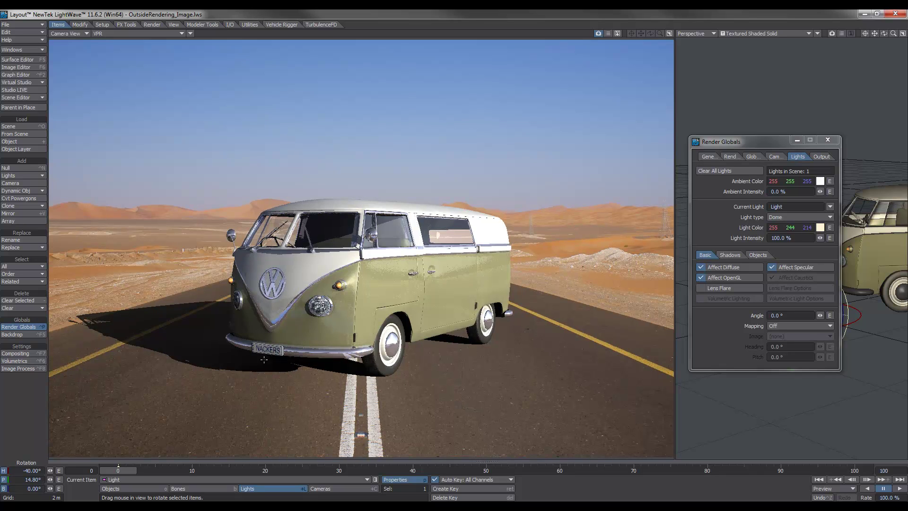
- Try dome light angles of 25° and 10° to compare the shadow softness under the van
{"action": "left_click", "coordinate": [791, 315]}
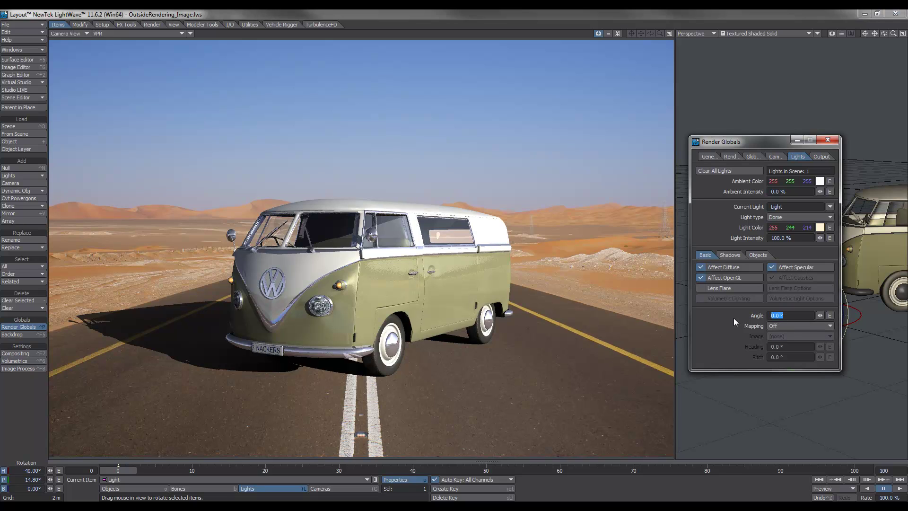
{"action": "type", "text": "25"}
{"action": "key", "text": "Return"}
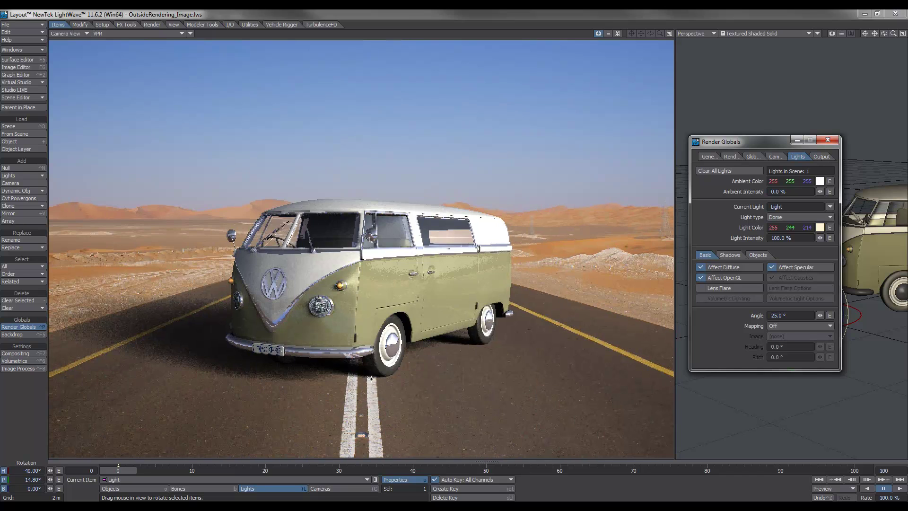
{"action": "left_click", "coordinate": [796, 315]}
{"action": "type", "text": "10"}
{"action": "key", "text": "Return"}
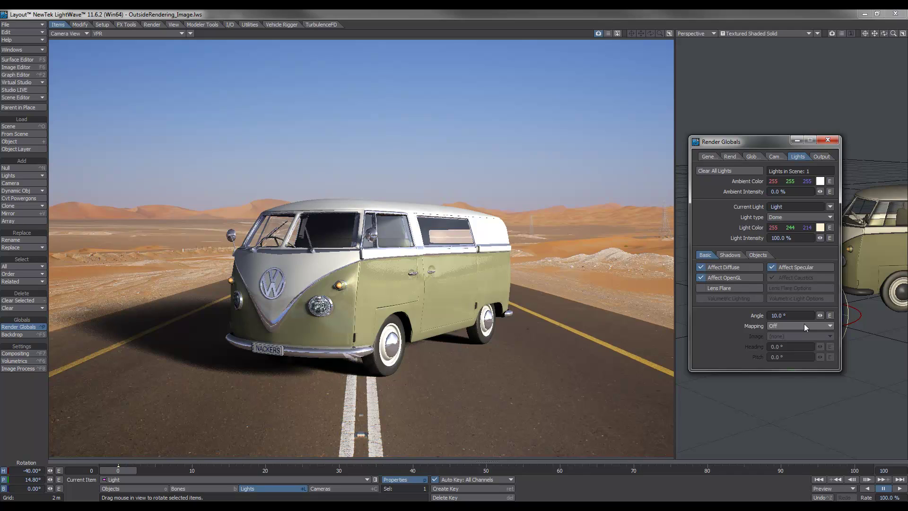
- Set the dome light's angle to 90°
{"action": "left_click", "coordinate": [785, 316]}
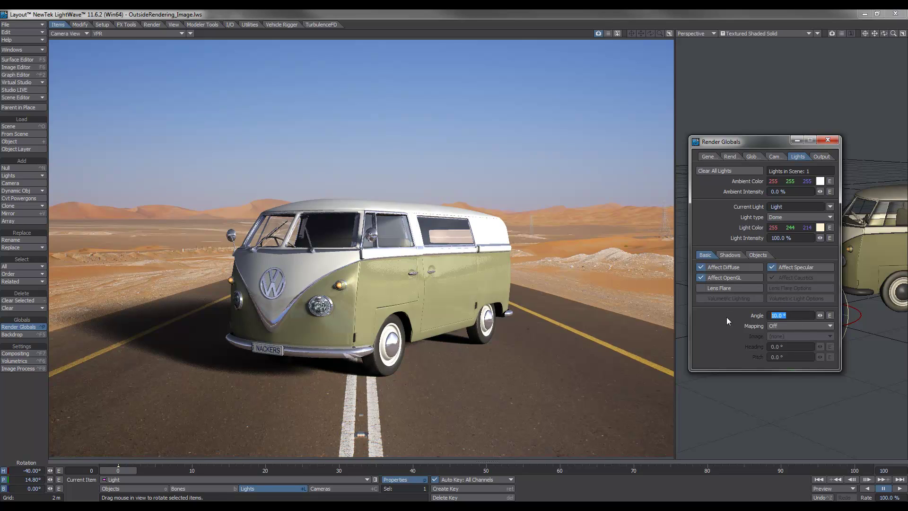
{"action": "type", "text": "90"}
{"action": "key", "text": "Return"}
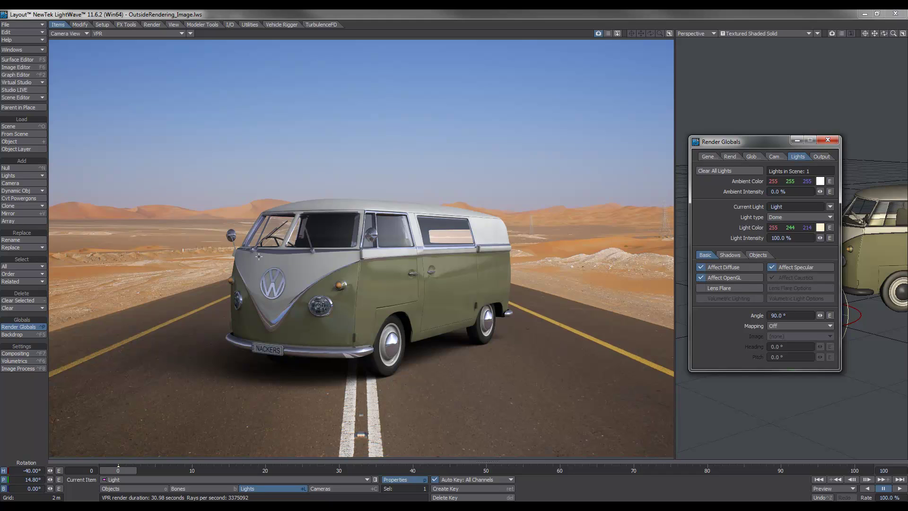
- Switch the camera view from VPR to Front Face Wireframe and select the Gnd object in the Scene Editor, closing the editor
{"action": "left_click", "coordinate": [176, 33]}
{"action": "left_click", "coordinate": [152, 41]}
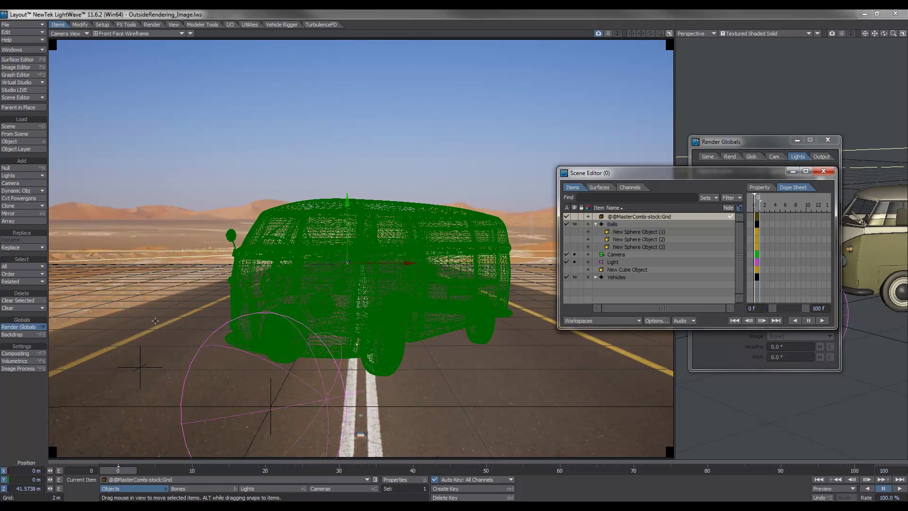
{"action": "left_click", "coordinate": [824, 171]}
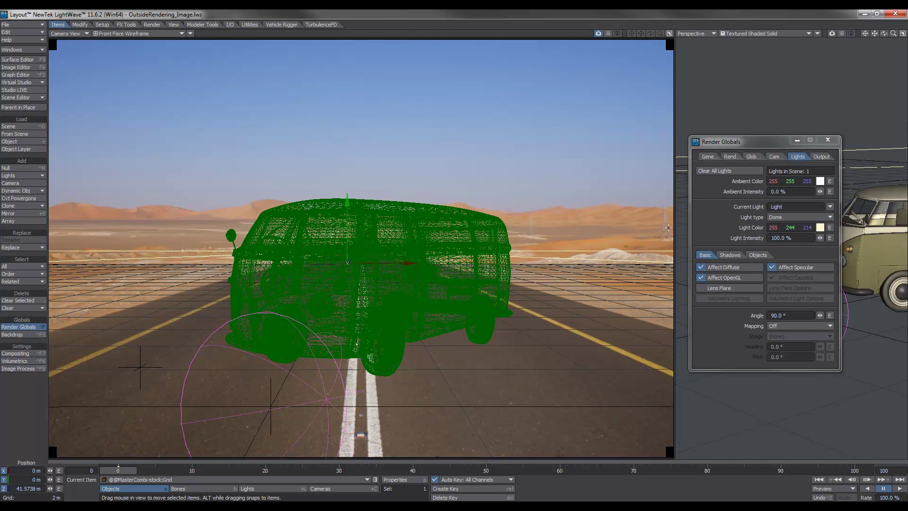
- Open the Gnd surface's node network and reposition the window and the Shadow Catcher node for a clear view
{"action": "key", "text": "ctrl+F1"}
{"action": "key", "text": "F5"}
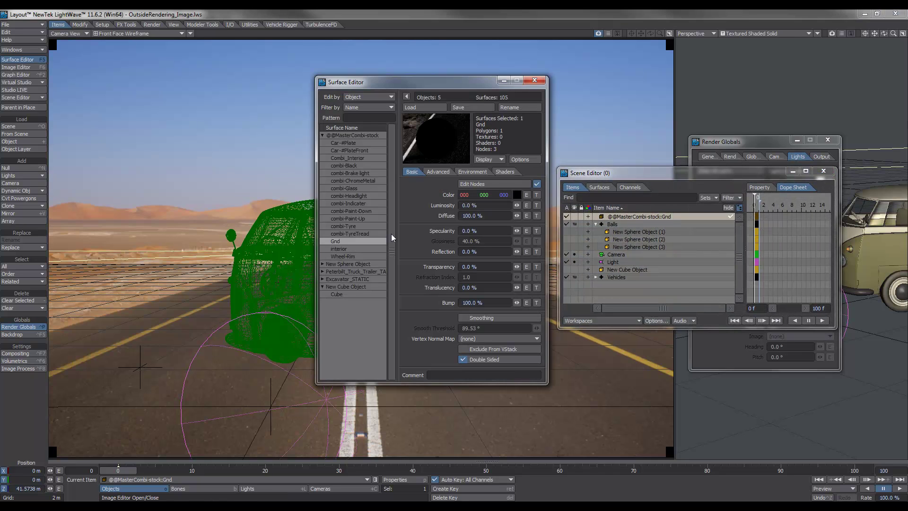
{"action": "left_click", "coordinate": [494, 185]}
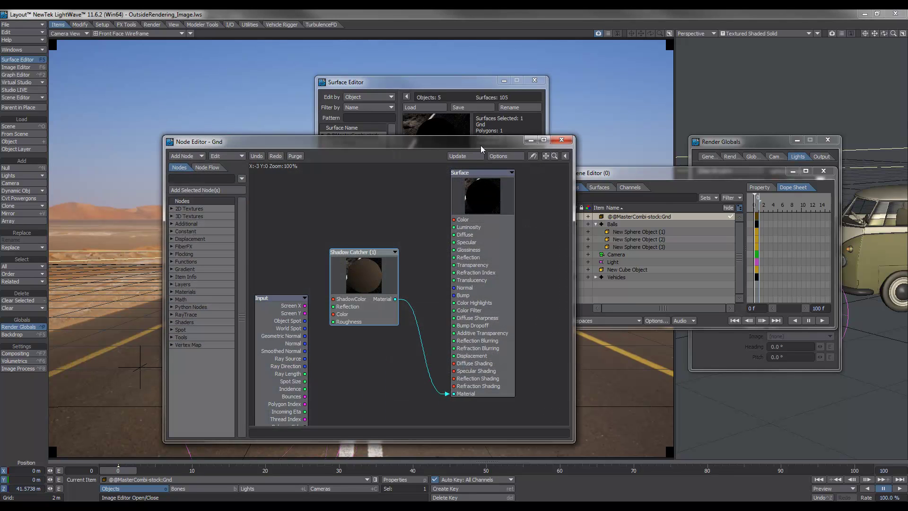
{"action": "left_click_drag", "start_coordinate": [481, 146], "coordinate": [481, 138]}
{"action": "left_click_drag", "start_coordinate": [374, 263], "coordinate": [364, 227]}
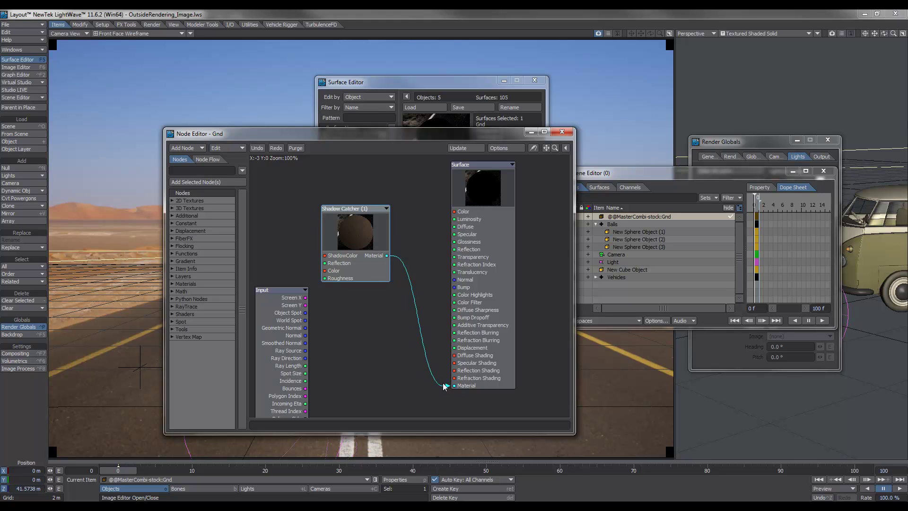
- Disconnect the existing Shadow Catcher from the Gnd surface, add a second Shadow Catcher material node, and space the two apart
{"action": "left_click_drag", "start_coordinate": [448, 385], "coordinate": [422, 339]}
{"action": "left_click", "coordinate": [198, 171]}
{"action": "type", "text": "shad"}
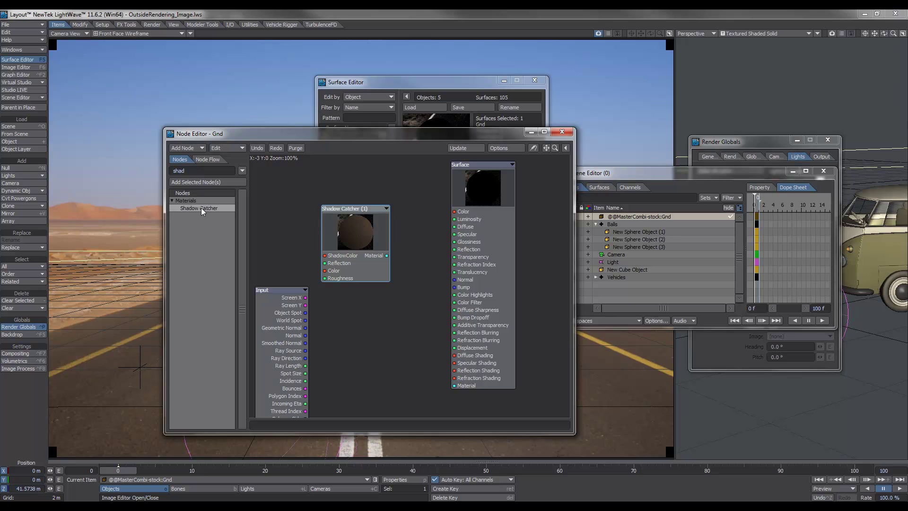
{"action": "double_click", "coordinate": [200, 208]}
{"action": "left_click_drag", "start_coordinate": [354, 227], "coordinate": [331, 204]}
{"action": "left_click_drag", "start_coordinate": [409, 285], "coordinate": [364, 294]}
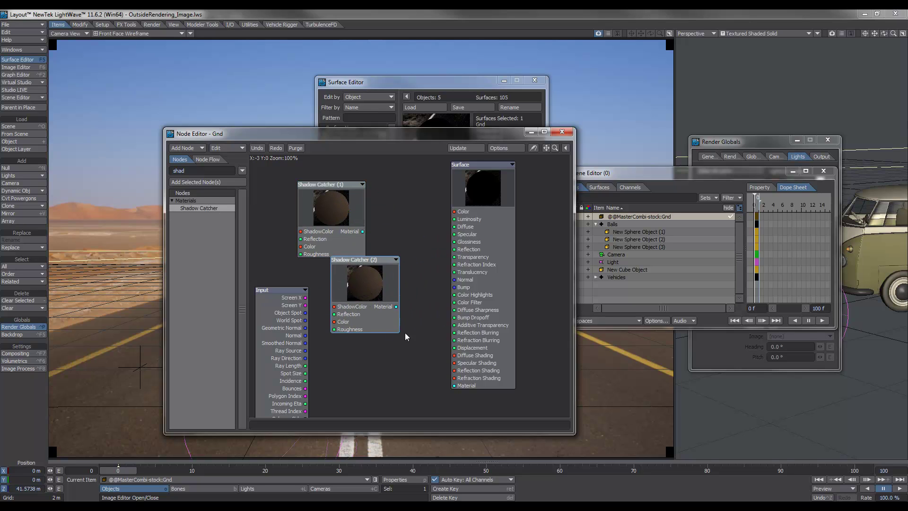
- Delete the original Shadow Catcher node and connect the new one's Material output to the surface's Material input
{"action": "left_click", "coordinate": [344, 199]}
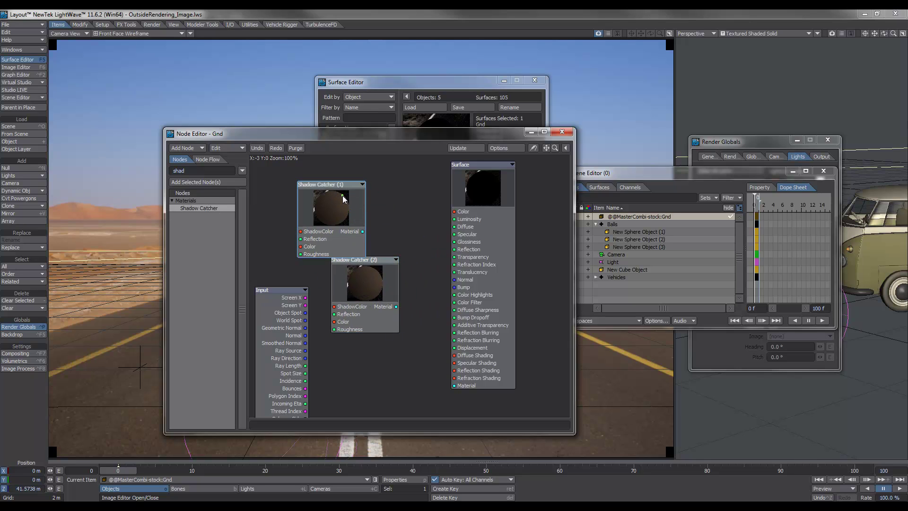
{"action": "key", "text": "Delete"}
{"action": "left_click_drag", "start_coordinate": [396, 306], "coordinate": [454, 385]}
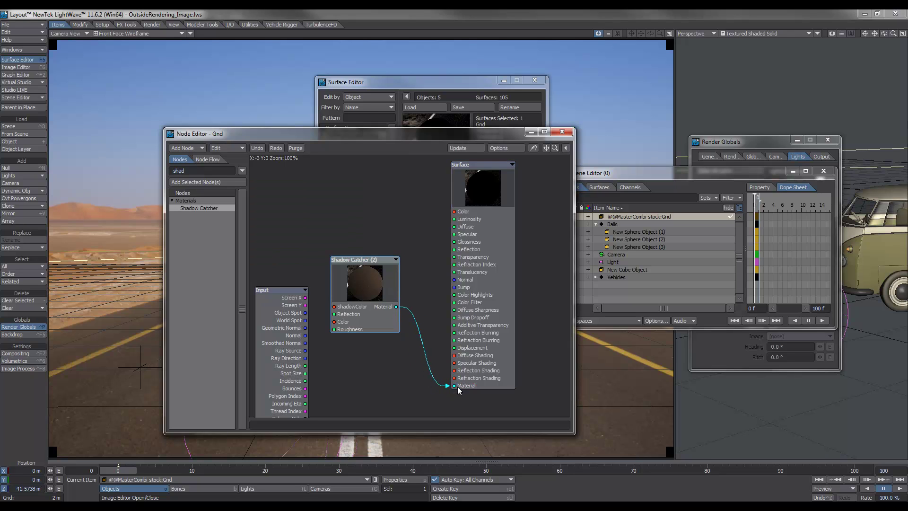
- Close the Node Editor, move the Surface Editor away from the van, and turn on the VPR preview in the camera view
{"action": "left_click", "coordinate": [560, 132]}
{"action": "left_click_drag", "start_coordinate": [492, 82], "coordinate": [681, 85]}
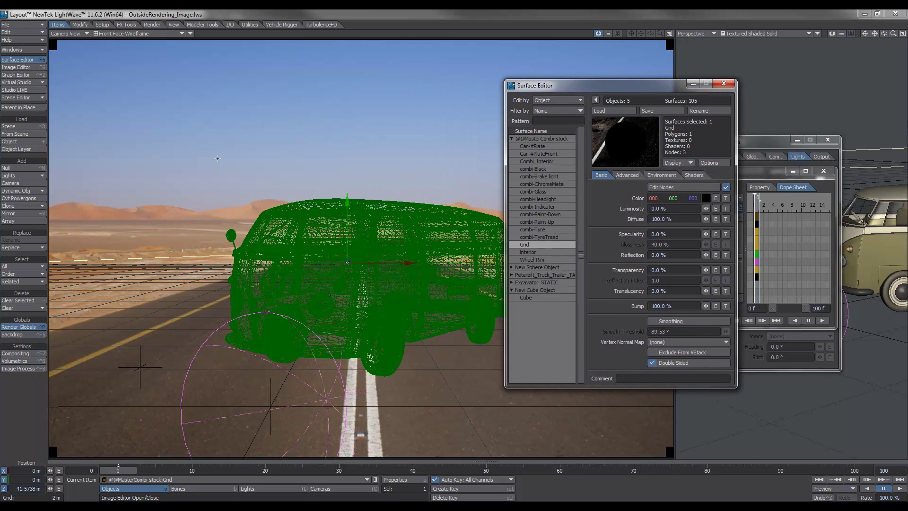
{"action": "left_click", "coordinate": [245, 12]}
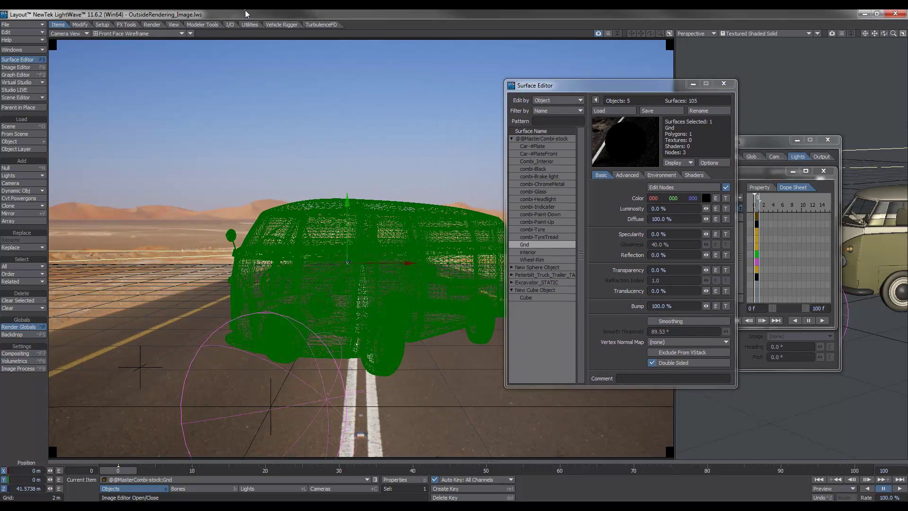
{"action": "key", "text": "ctrl+F9"}
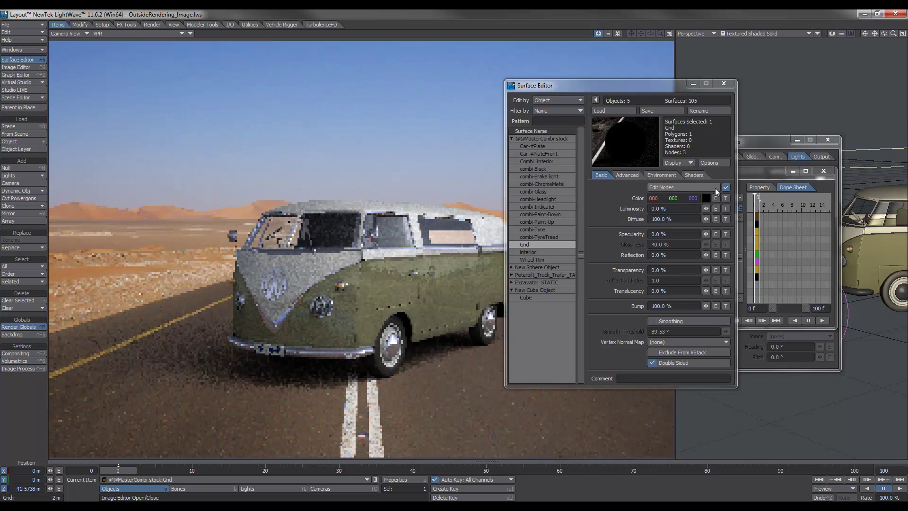
- Disconnect the Shadow Catcher from the Gnd surface's Material input and set the surface colour to white (255, 255, 255)
{"action": "left_click", "coordinate": [715, 188]}
{"action": "left_click_drag", "start_coordinate": [484, 133], "coordinate": [807, 118]}
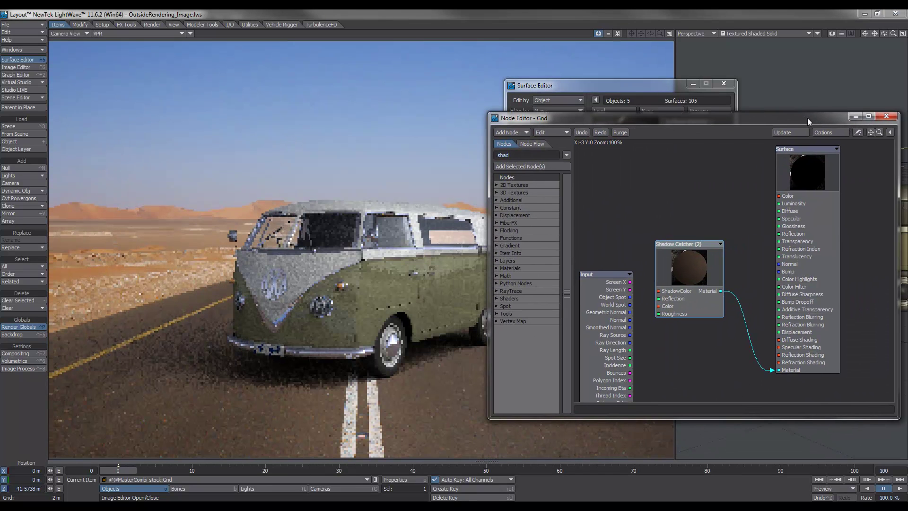
{"action": "left_click_drag", "start_coordinate": [771, 370], "coordinate": [753, 352]}
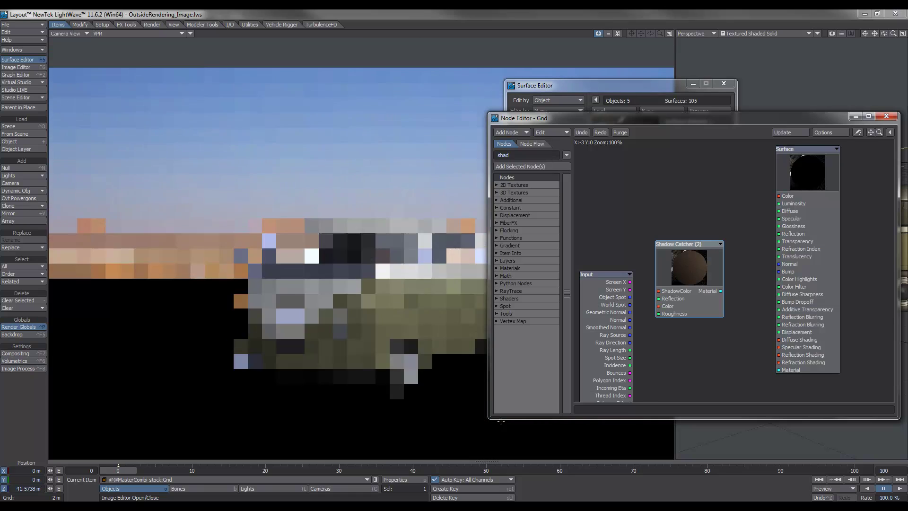
{"action": "left_click", "coordinate": [631, 112]}
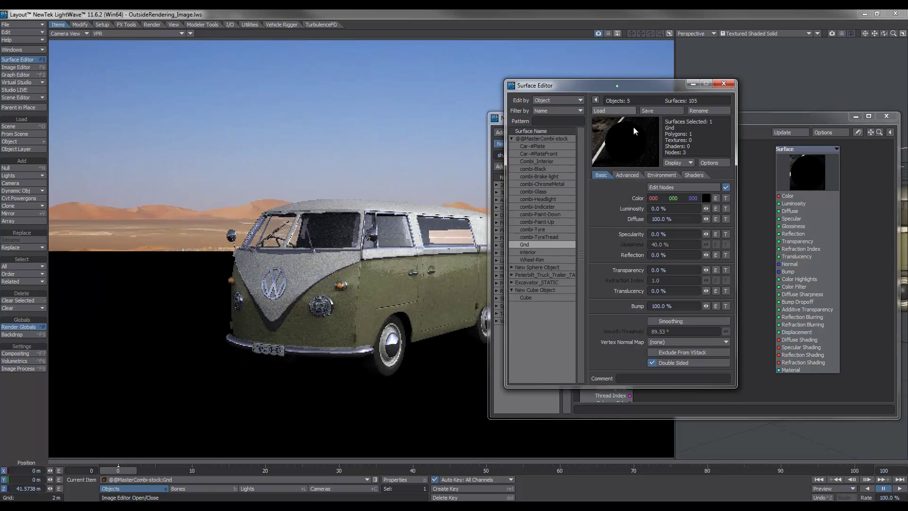
{"action": "left_click", "coordinate": [708, 199]}
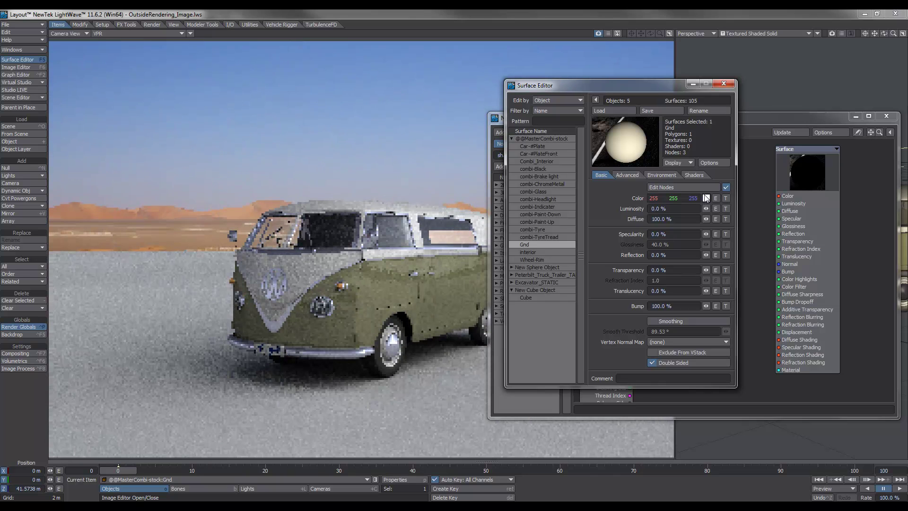
- Reconnect the Shadow Catcher to the Gnd surface's Material input and close the Node Editor and Surface Editor
{"action": "left_click", "coordinate": [763, 163]}
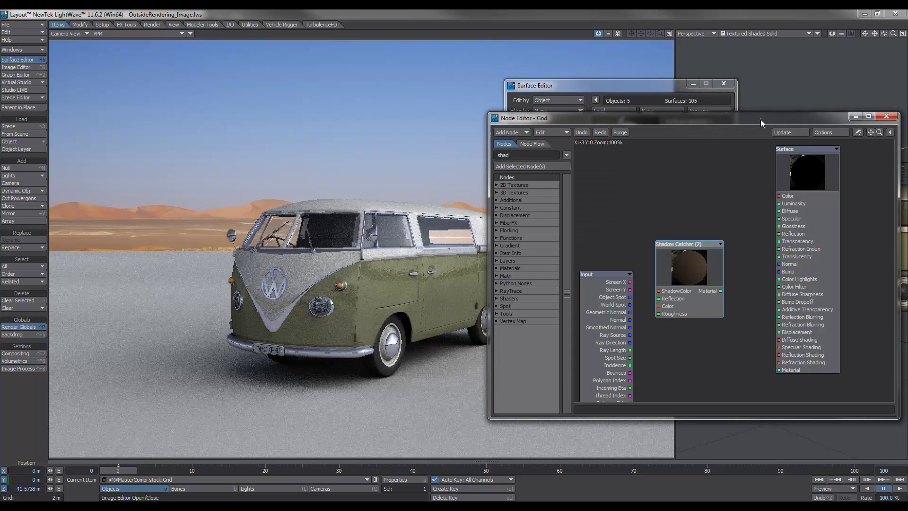
{"action": "left_click_drag", "start_coordinate": [721, 291], "coordinate": [773, 370]}
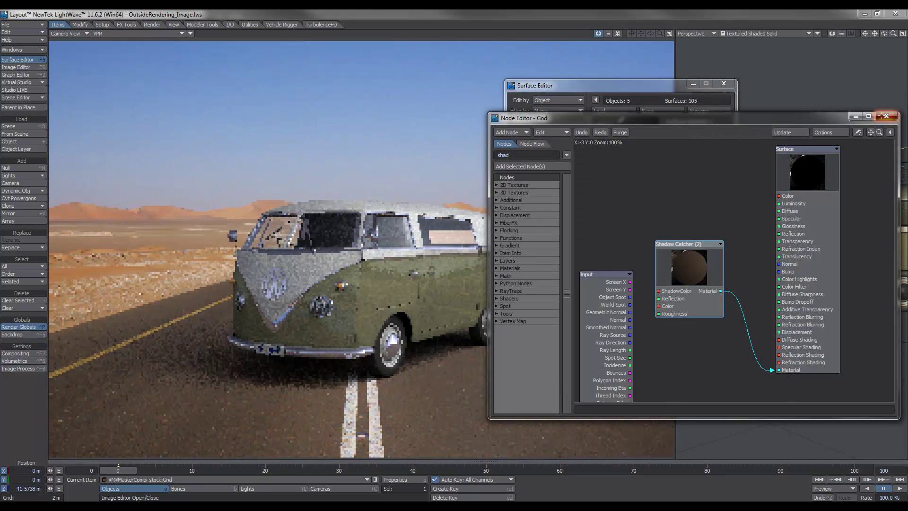
{"action": "left_click", "coordinate": [884, 118]}
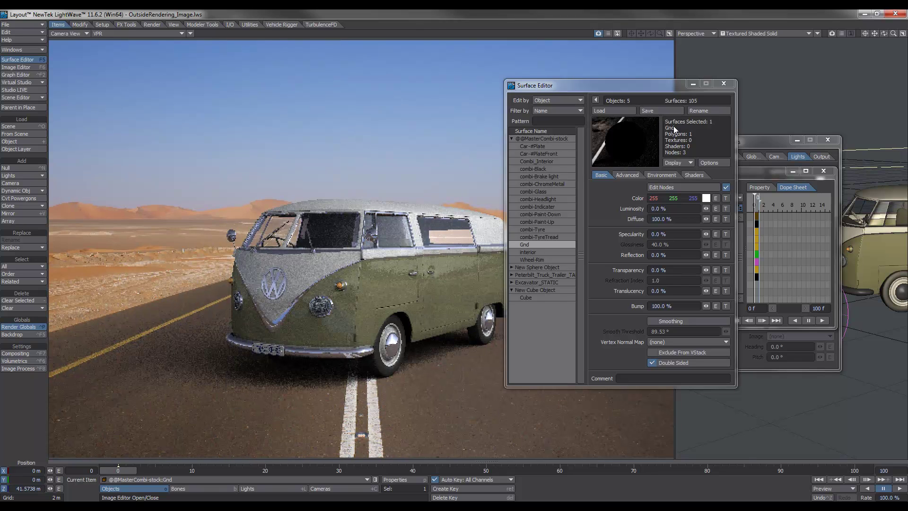
{"action": "left_click", "coordinate": [723, 83]}
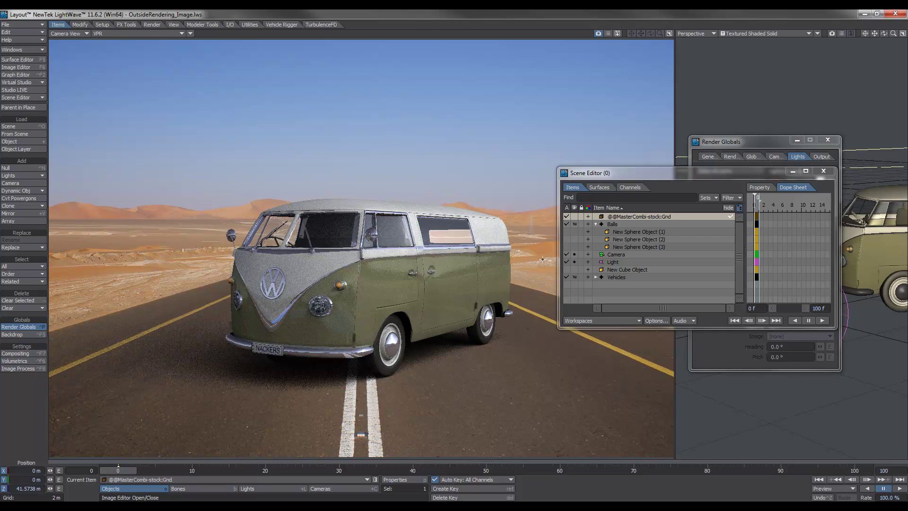
- Open the backdrop effects beside the van and show the settings of the Image World environment
{"action": "left_click", "coordinate": [21, 335]}
{"action": "left_click_drag", "start_coordinate": [717, 72], "coordinate": [611, 73]}
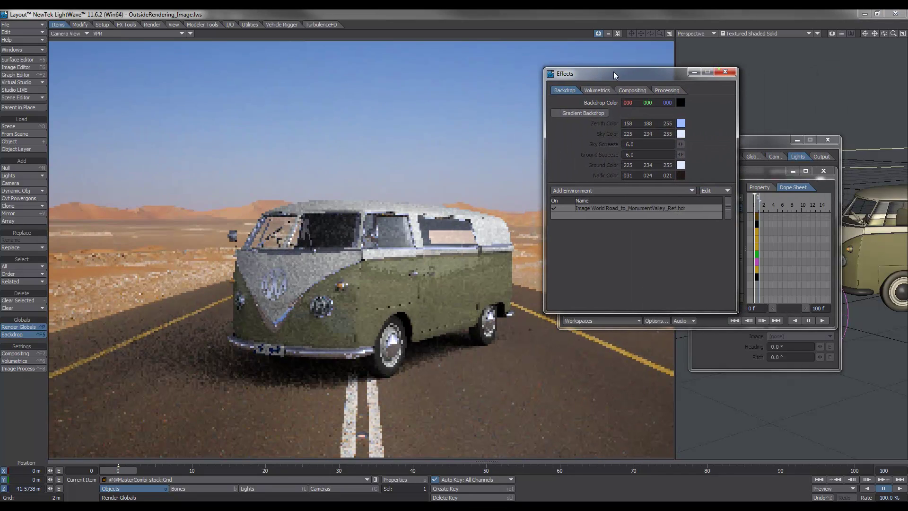
{"action": "left_click", "coordinate": [609, 209]}
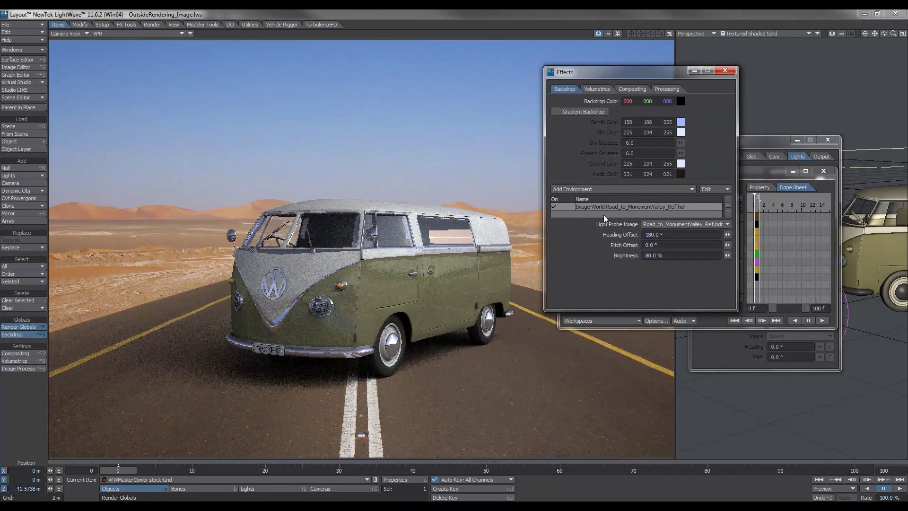
- Examine Road_to_MonumentValley_Ref.hdr at full size and its editing adjustments in the Image Editor, then close the editor
{"action": "key", "text": "F6"}
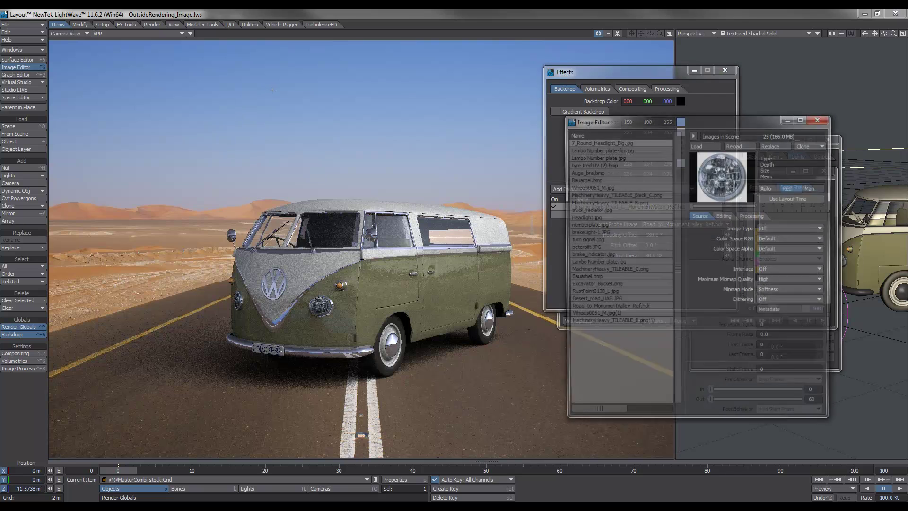
{"action": "left_click", "coordinate": [588, 308]}
{"action": "double_click", "coordinate": [722, 178]}
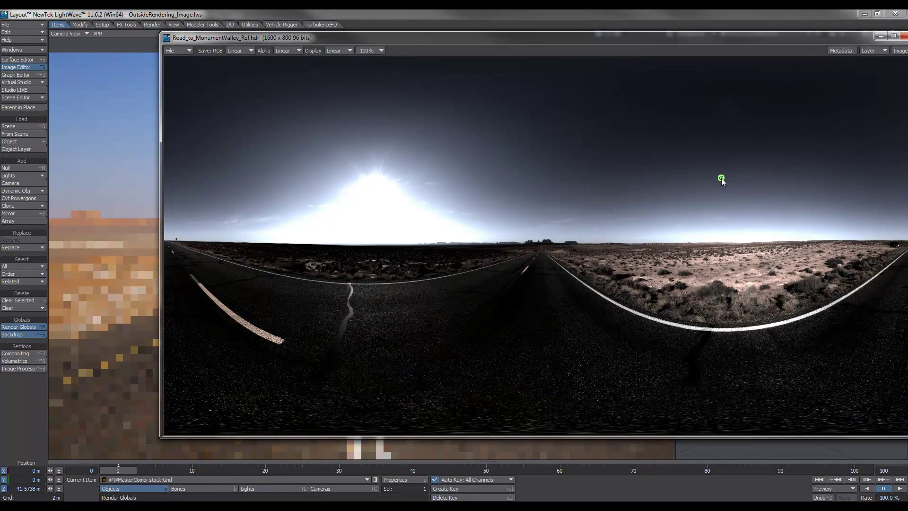
{"action": "left_click_drag", "start_coordinate": [589, 41], "coordinate": [484, 49]}
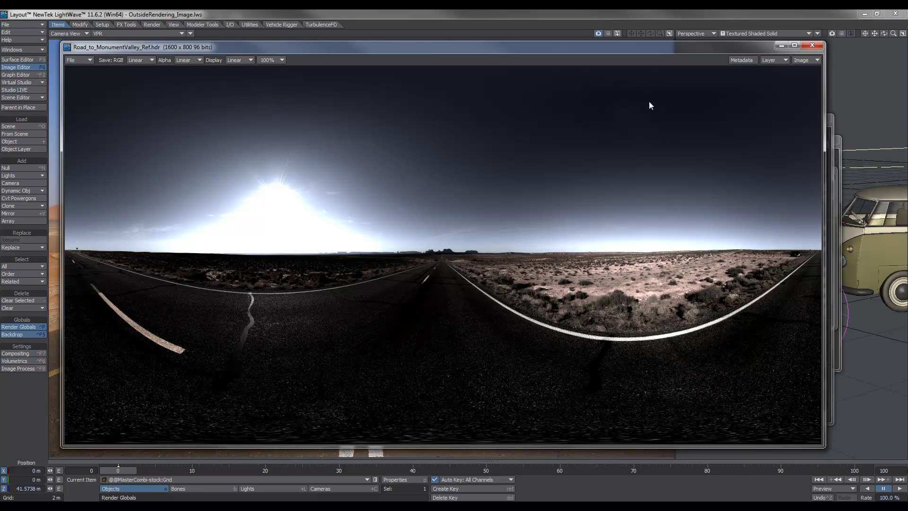
{"action": "left_click", "coordinate": [812, 46]}
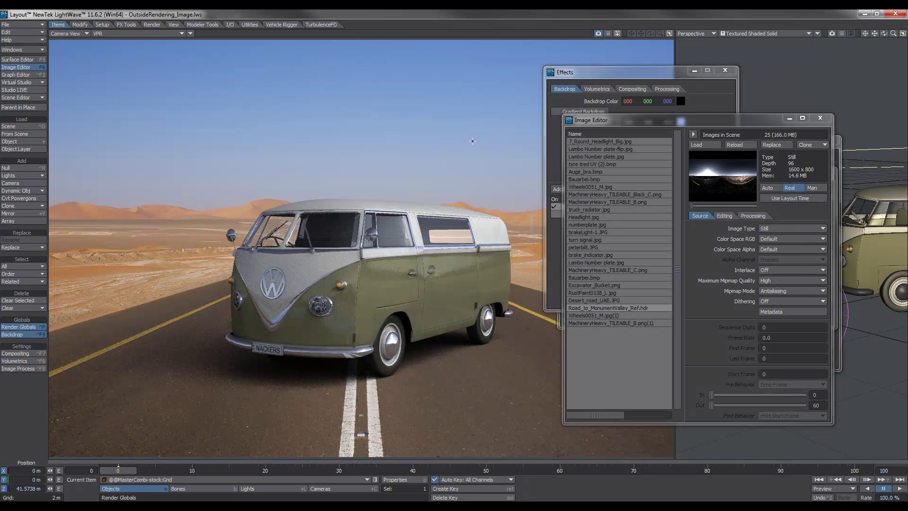
{"action": "left_click", "coordinate": [725, 216]}
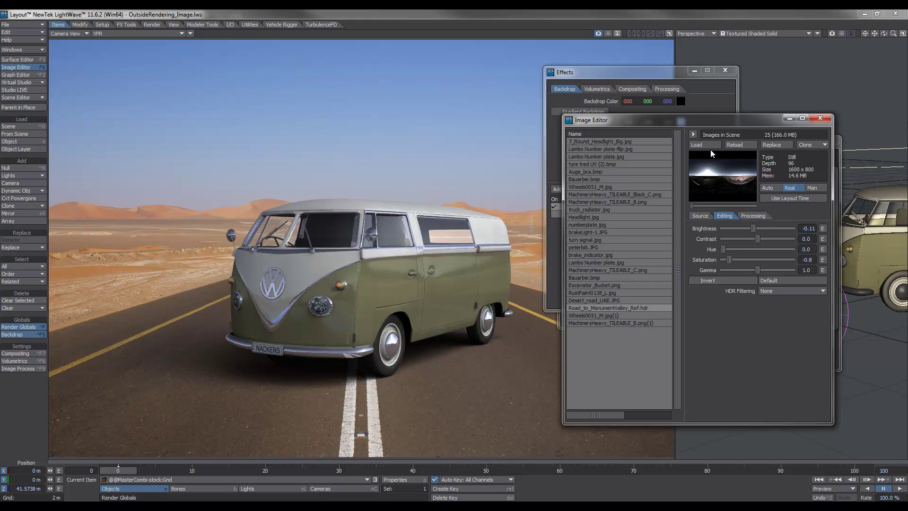
{"action": "left_click", "coordinate": [820, 118]}
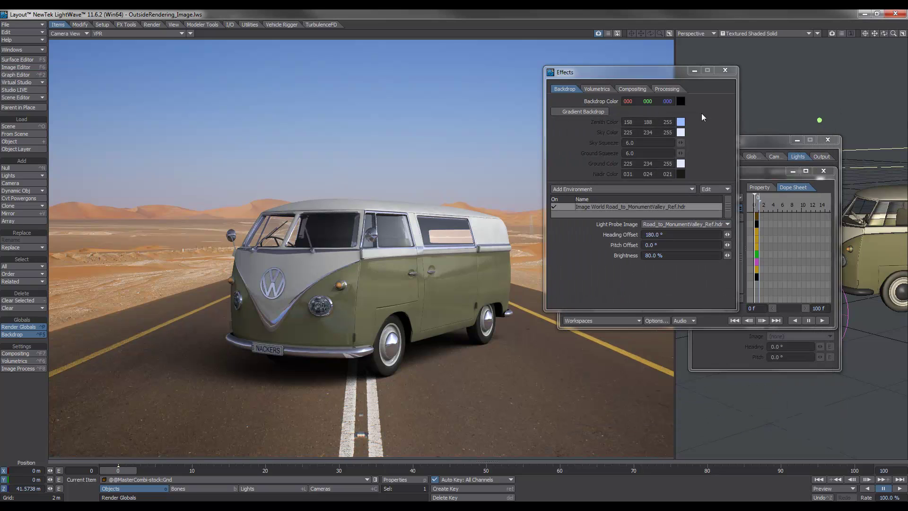
- Check the volumetric and compositing effects, including the Desert_road_UAE.JPG background image, then close the Effects and dope sheet windows
{"action": "left_click", "coordinate": [611, 89]}
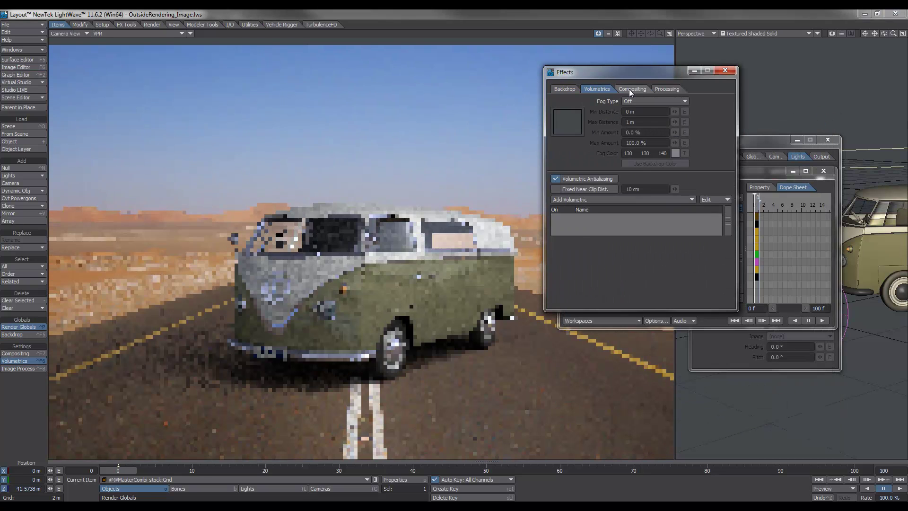
{"action": "left_click", "coordinate": [629, 89]}
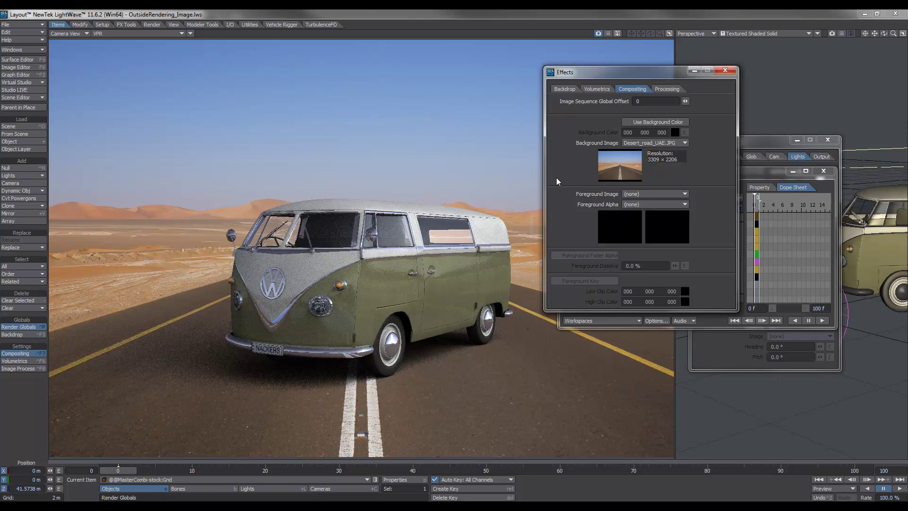
{"action": "left_click", "coordinate": [726, 70]}
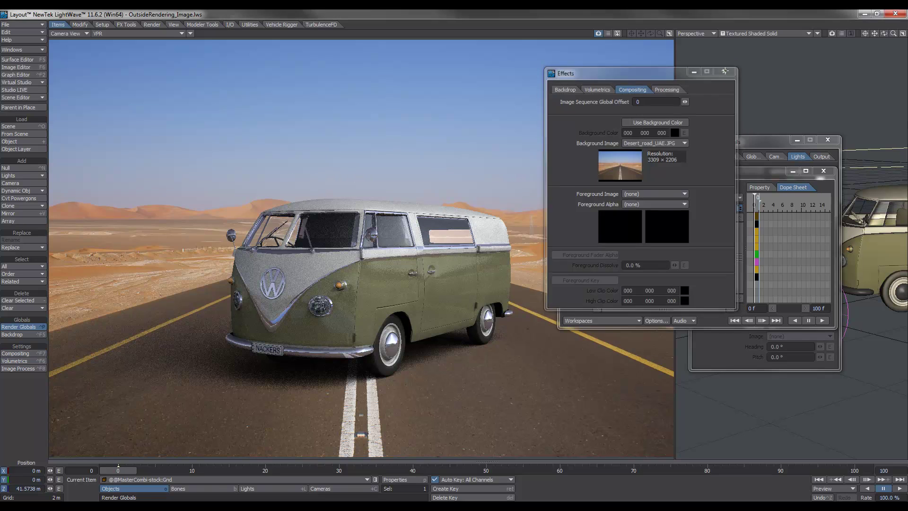
{"action": "left_click", "coordinate": [828, 173]}
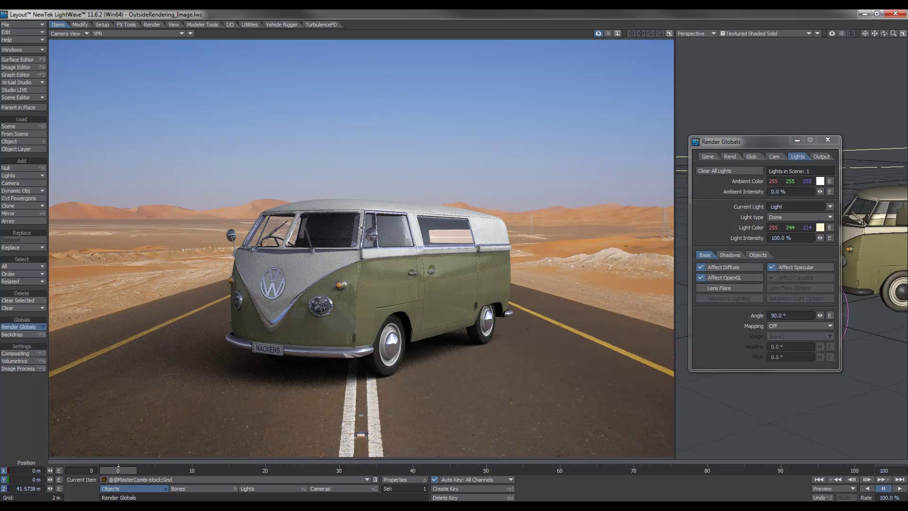
- Render the current frame and continue to the finished render image
{"action": "left_click", "coordinate": [152, 25]}
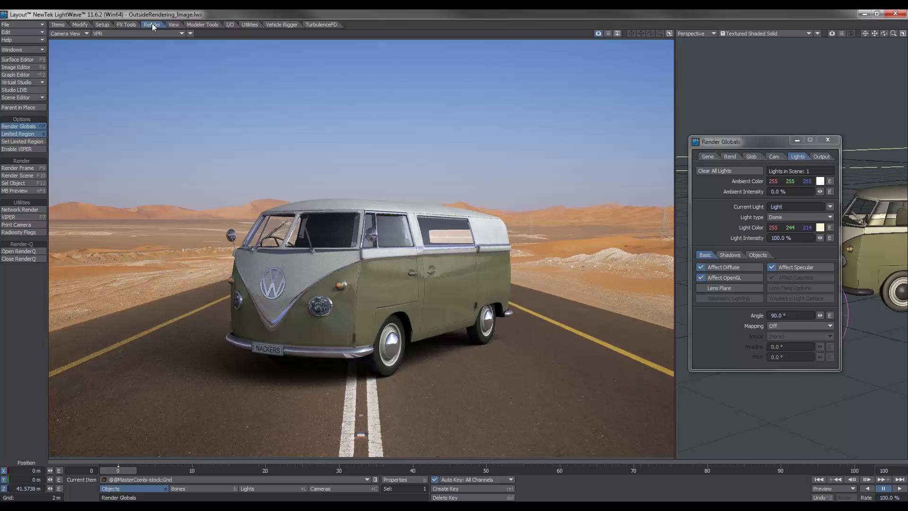
{"action": "left_click", "coordinate": [27, 168]}
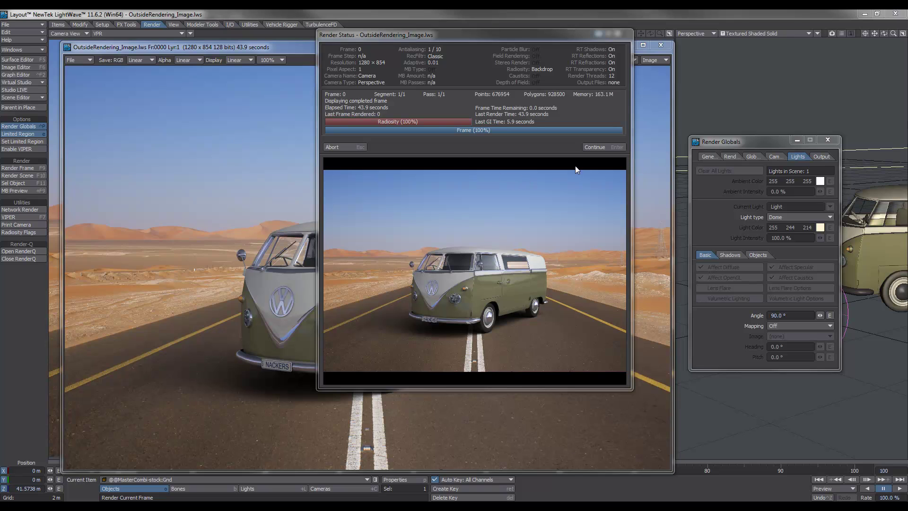
{"action": "left_click", "coordinate": [600, 147]}
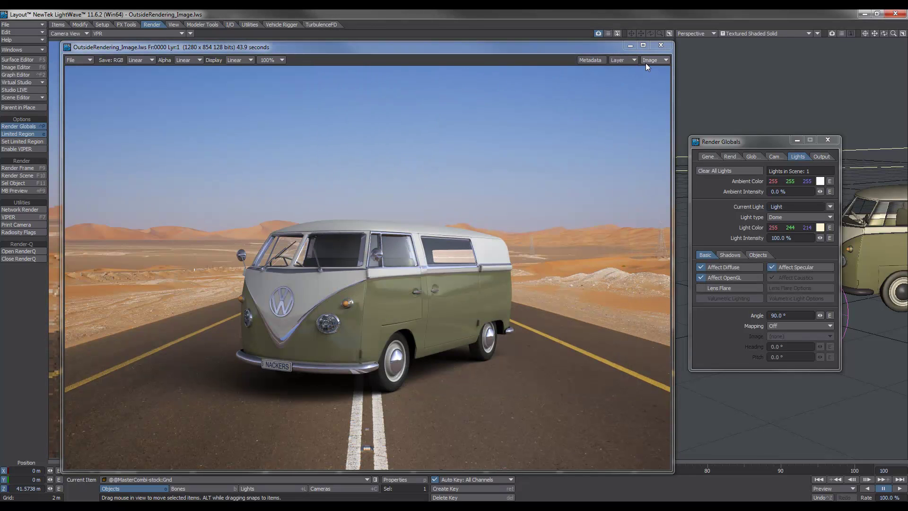
- View the alpha channel of the finished render, then return to the colour image
{"action": "left_click_drag", "start_coordinate": [597, 49], "coordinate": [601, 44]}
{"action": "left_click", "coordinate": [655, 54]}
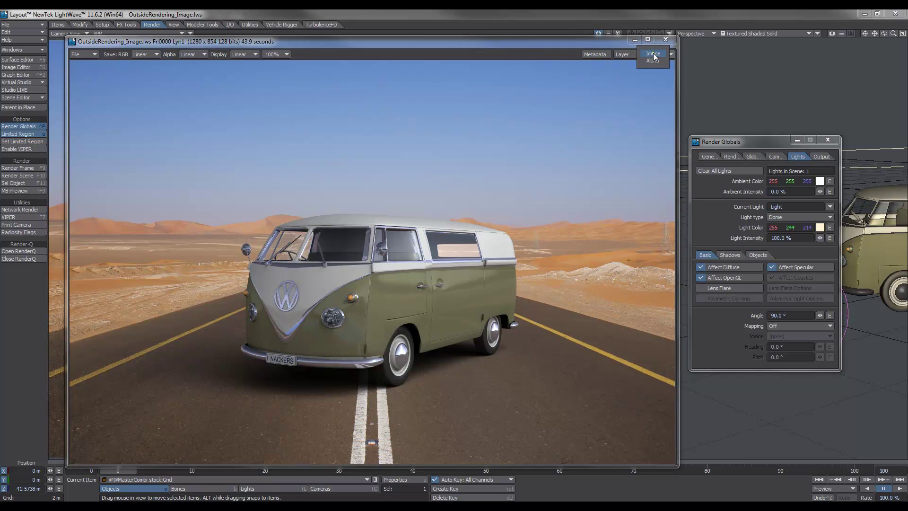
{"action": "left_click", "coordinate": [652, 61]}
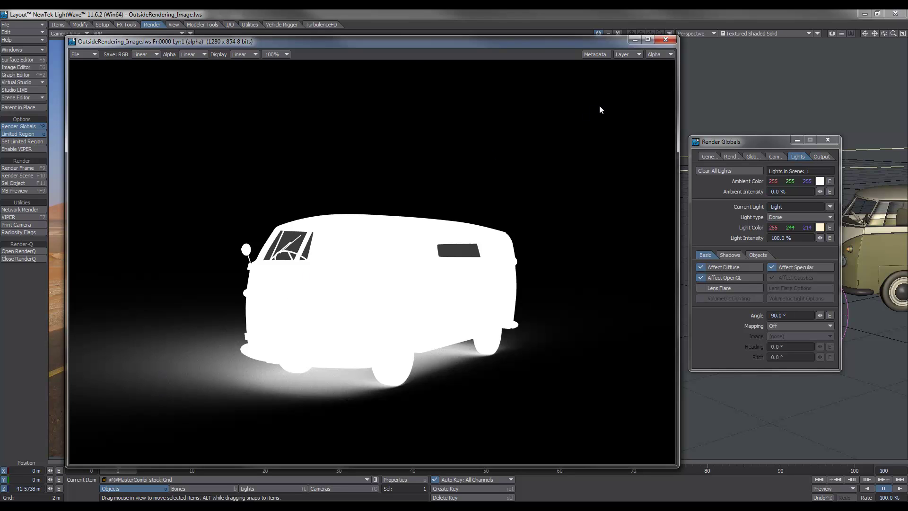
{"action": "left_click", "coordinate": [654, 55]}
{"action": "left_click", "coordinate": [654, 48]}
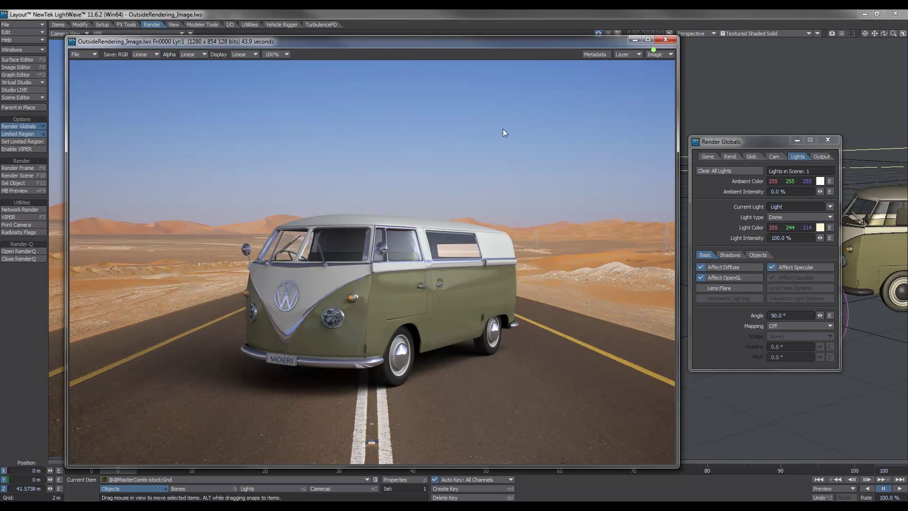
- Look through the Save RGBA file formats available for the render, then close the render image without saving
{"action": "left_click", "coordinate": [91, 55]}
{"action": "mouse_move", "coordinate": [95, 55]}
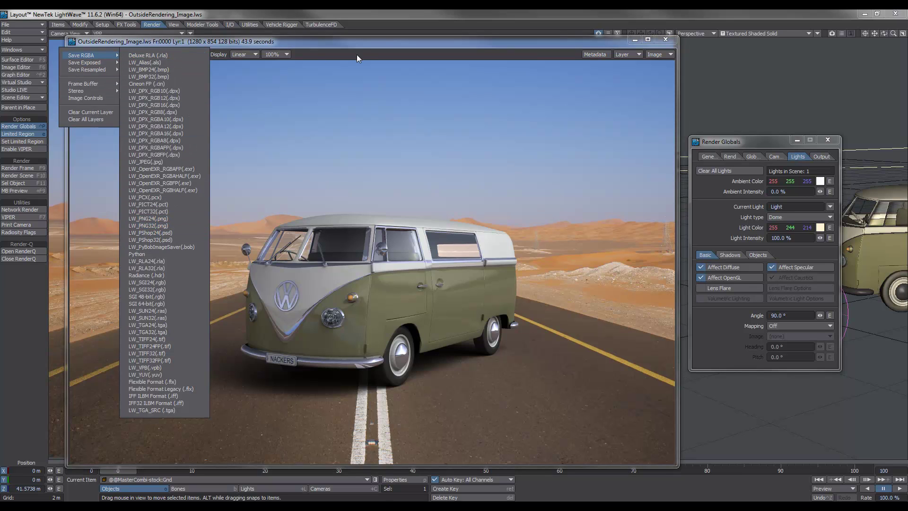
{"action": "left_click", "coordinate": [280, 251]}
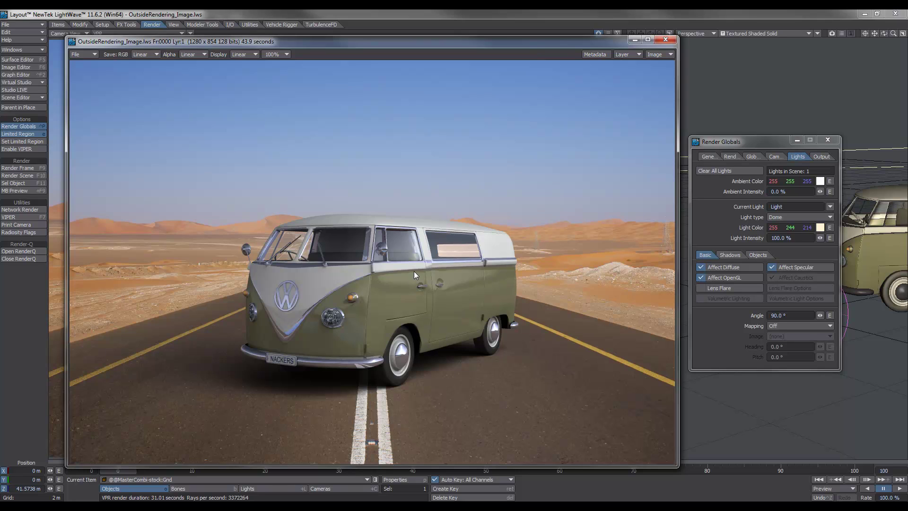
{"action": "left_click", "coordinate": [666, 40]}
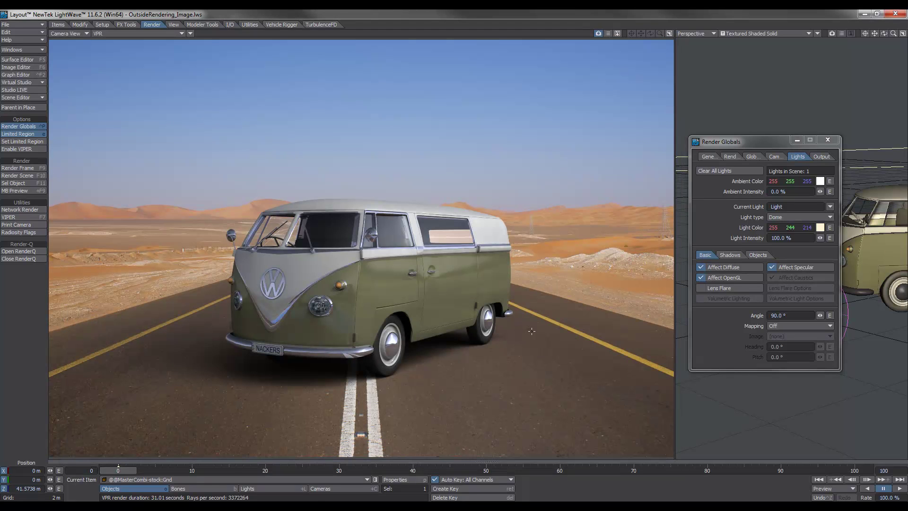
- Disable node shading on the Gnd surface and set its colour to near-black (8, 8, 8)
{"action": "key", "text": "F5"}
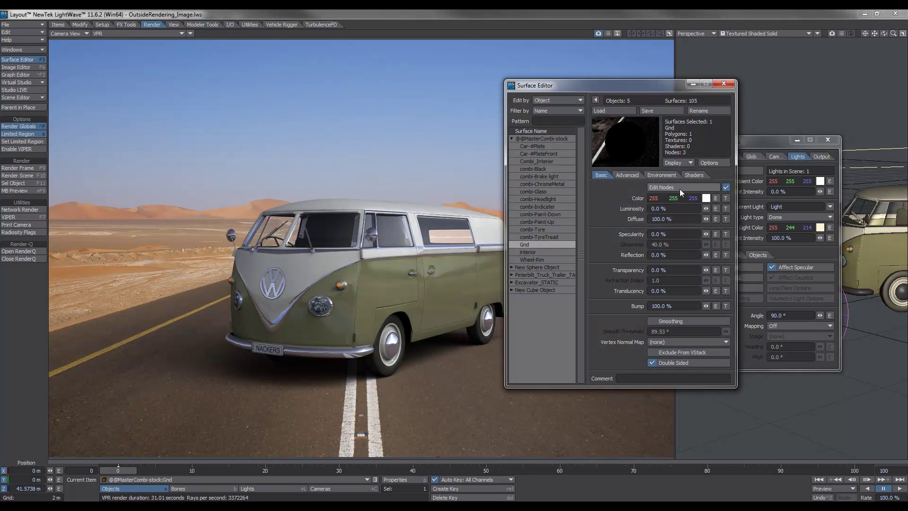
{"action": "left_click", "coordinate": [726, 188]}
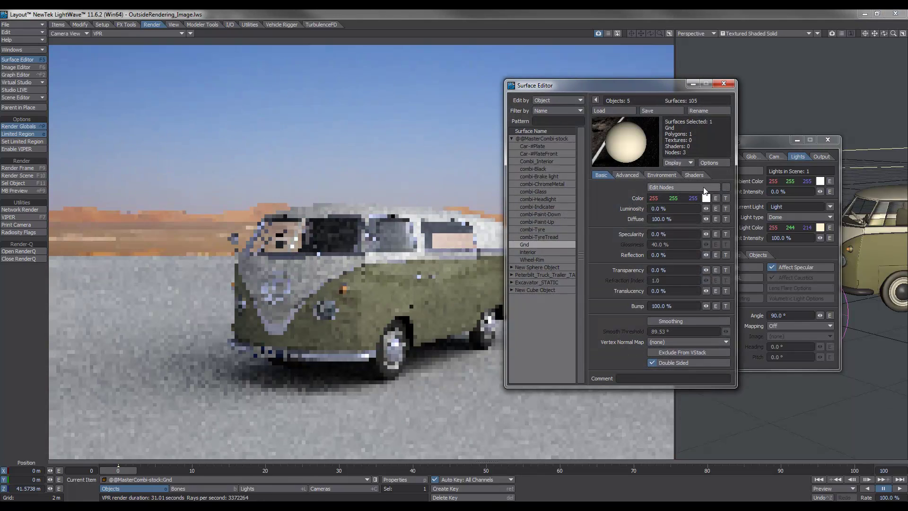
{"action": "left_click_drag", "start_coordinate": [707, 200], "coordinate": [672, 200]}
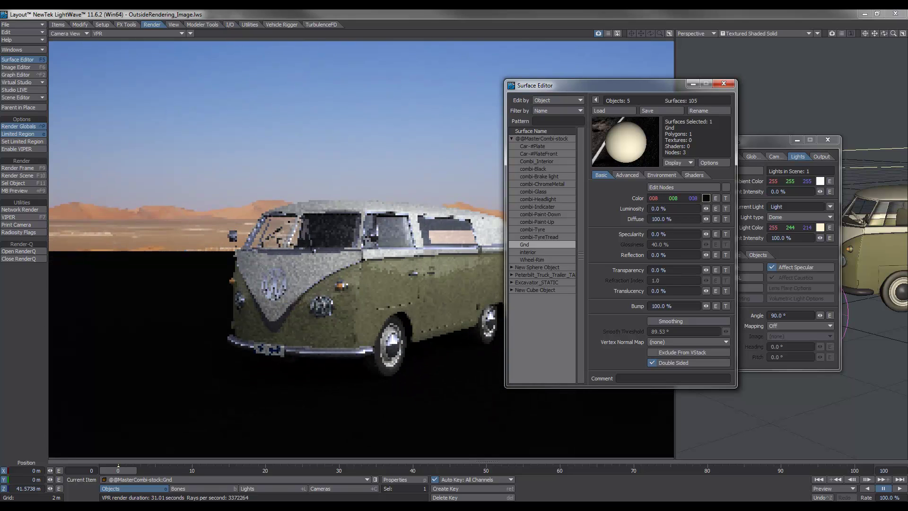
- Set the Gnd surface's Alpha Channel to Shadow Density and move the Surface Editor clear of the van
{"action": "left_click", "coordinate": [633, 175]}
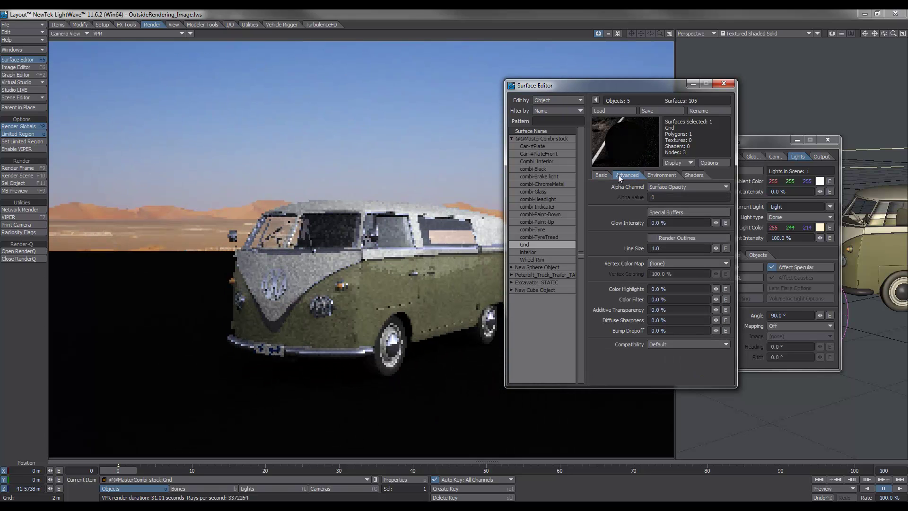
{"action": "left_click", "coordinate": [661, 186]}
{"action": "left_click", "coordinate": [657, 191]}
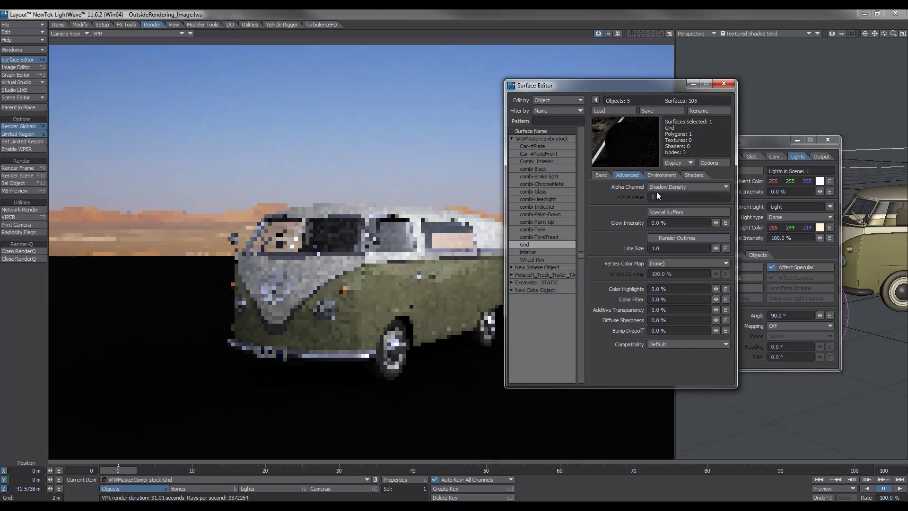
{"action": "left_click_drag", "start_coordinate": [627, 93], "coordinate": [708, 93]}
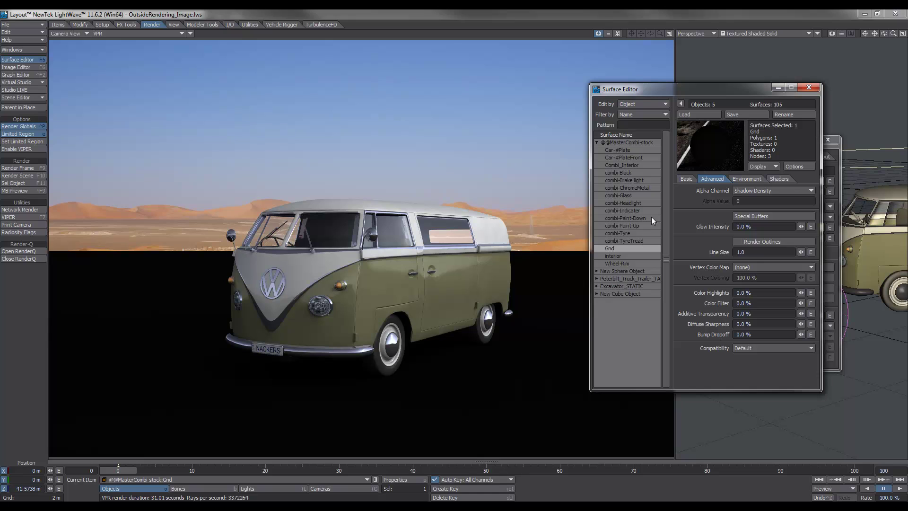
- Set the Gnd surface's Alpha Channel to Surface Opacity, its colour to 138, 138, 138, and re-enable its nodes
{"action": "left_click", "coordinate": [752, 192]}
{"action": "left_click", "coordinate": [747, 185]}
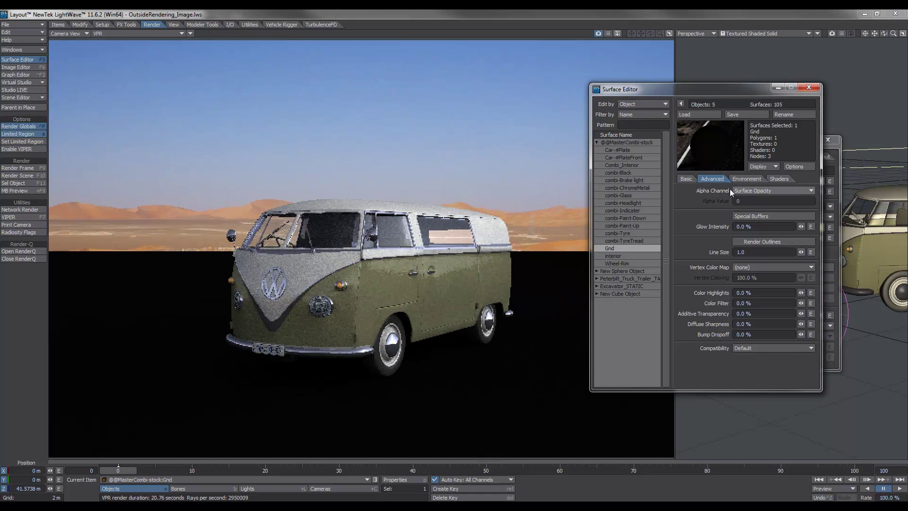
{"action": "left_click", "coordinate": [687, 179]}
{"action": "left_click_drag", "start_coordinate": [763, 203], "coordinate": [791, 200]}
{"action": "left_click", "coordinate": [811, 191]}
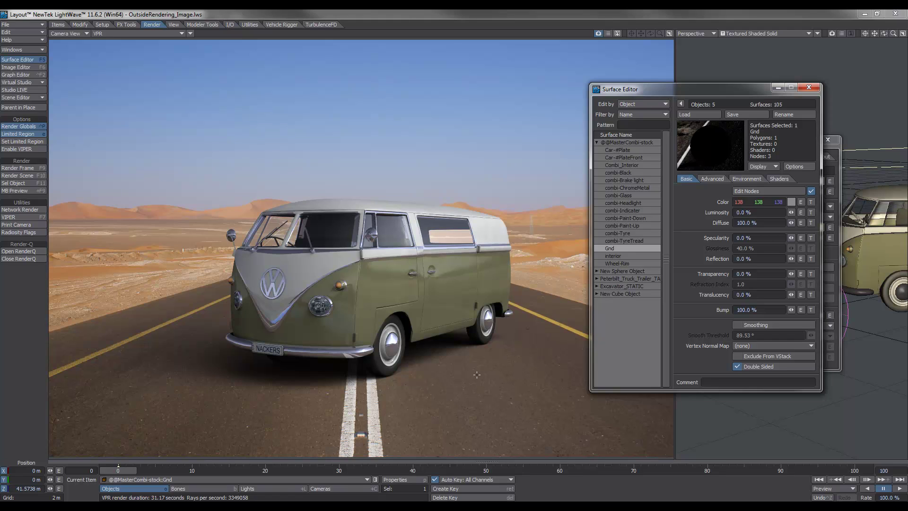
- Switch to Photoshop, show the Catch v Dens layer and compare both shadows with and without the White BG layer
{"action": "key", "text": "alt+Tab"}
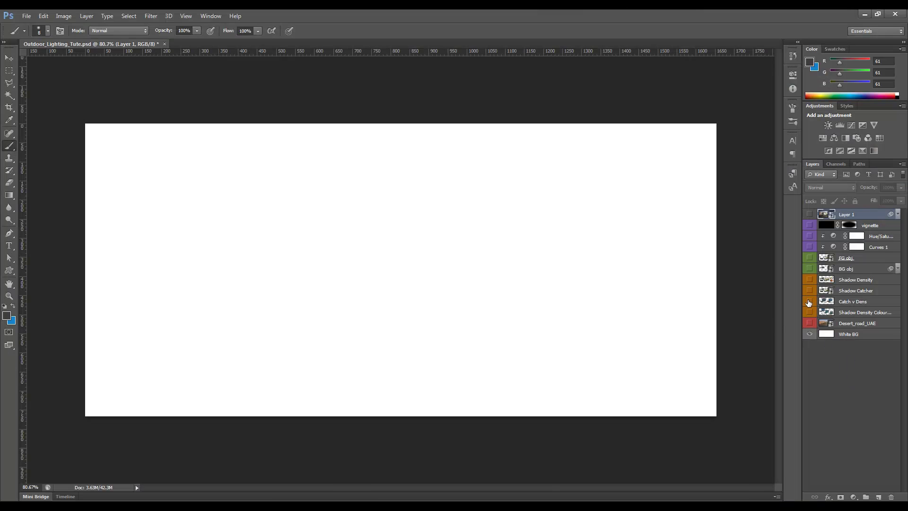
{"action": "left_click", "coordinate": [810, 301]}
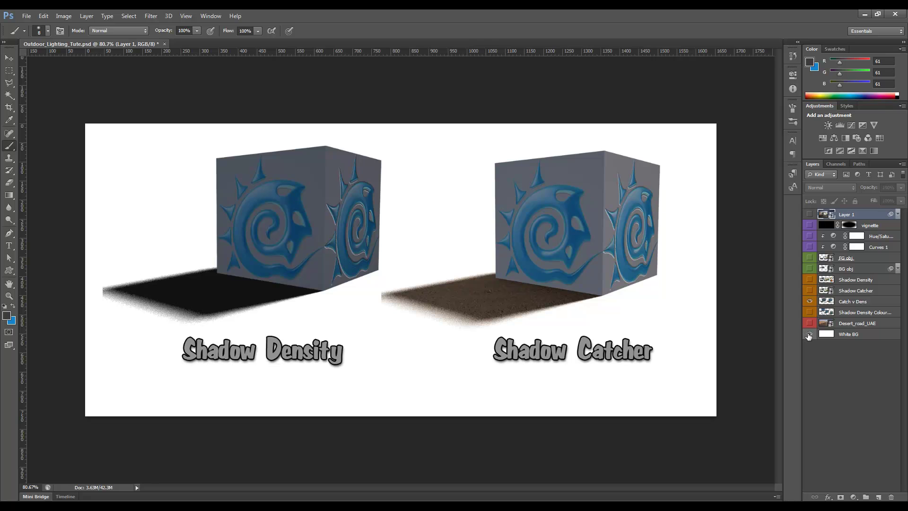
{"action": "left_click", "coordinate": [809, 335]}
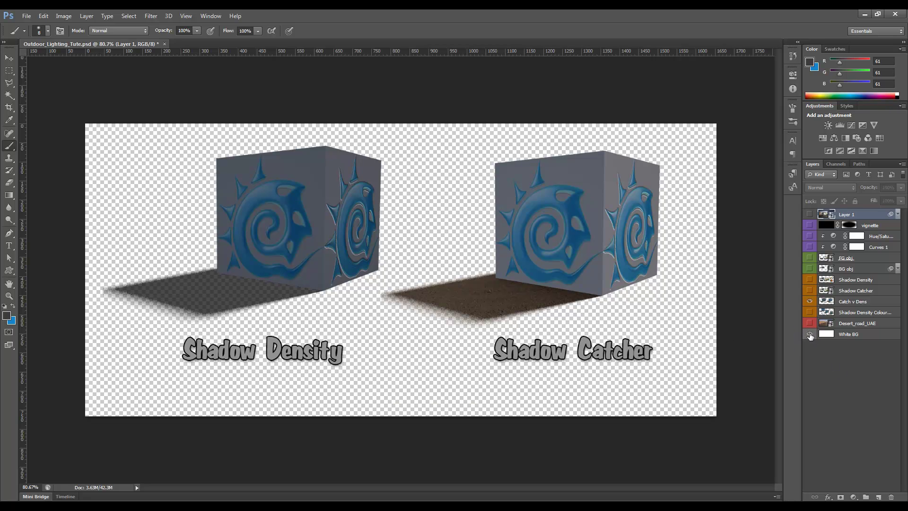
{"action": "left_click", "coordinate": [810, 334]}
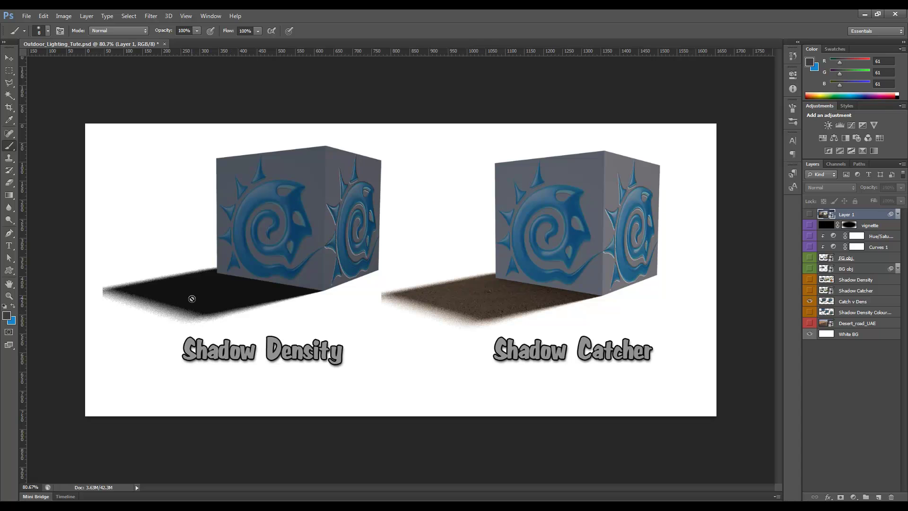
{"action": "left_click", "coordinate": [810, 335]}
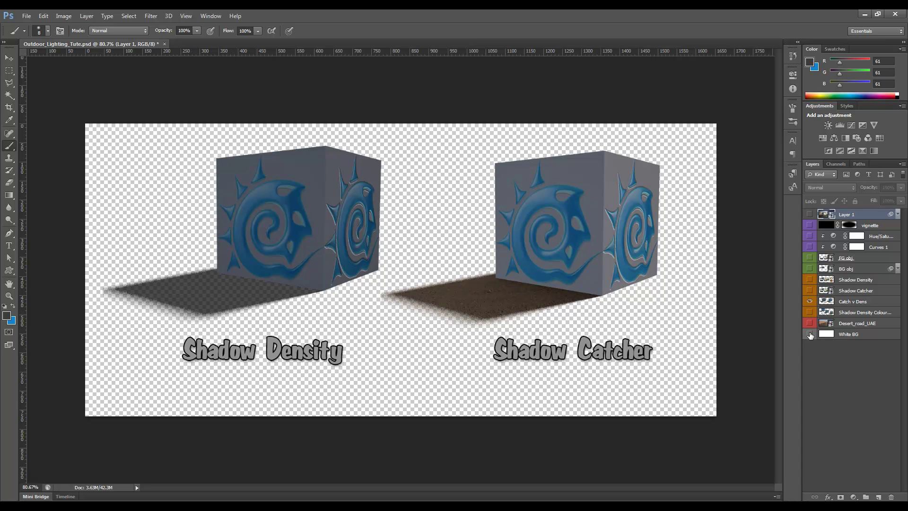
{"action": "left_click", "coordinate": [811, 335]}
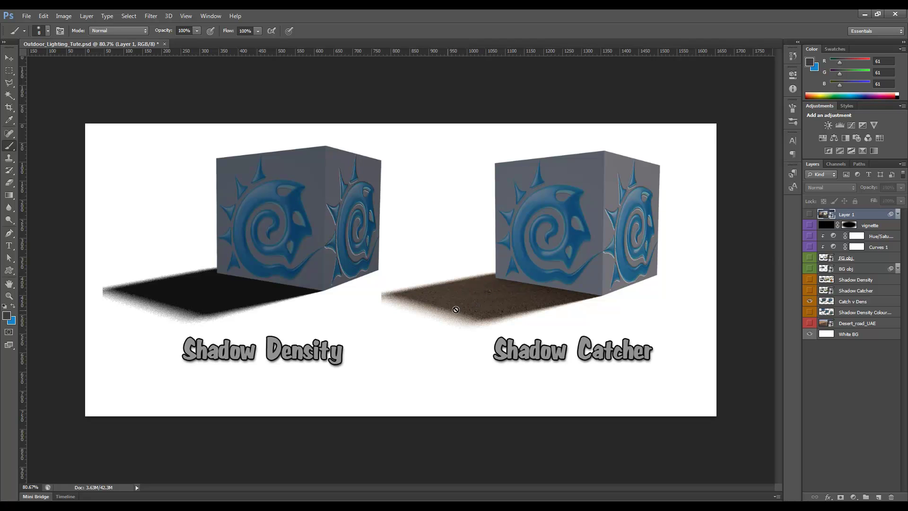
- Examine the Shadow Catcher cube's shadow up close, then hide the Catch v Dens layer
{"action": "scroll", "coordinate": [491, 307], "scroll_direction": "up", "scroll_amount": 2, "text": "alt"}
{"action": "scroll", "coordinate": [491, 307], "scroll_direction": "up", "scroll_amount": 3, "text": "alt"}
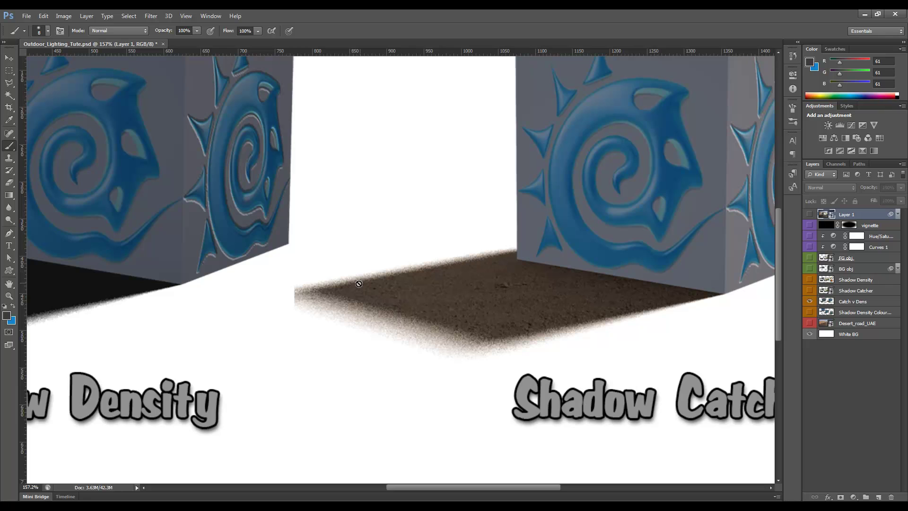
{"action": "scroll", "coordinate": [472, 314], "scroll_direction": "down", "scroll_amount": 3, "text": "alt"}
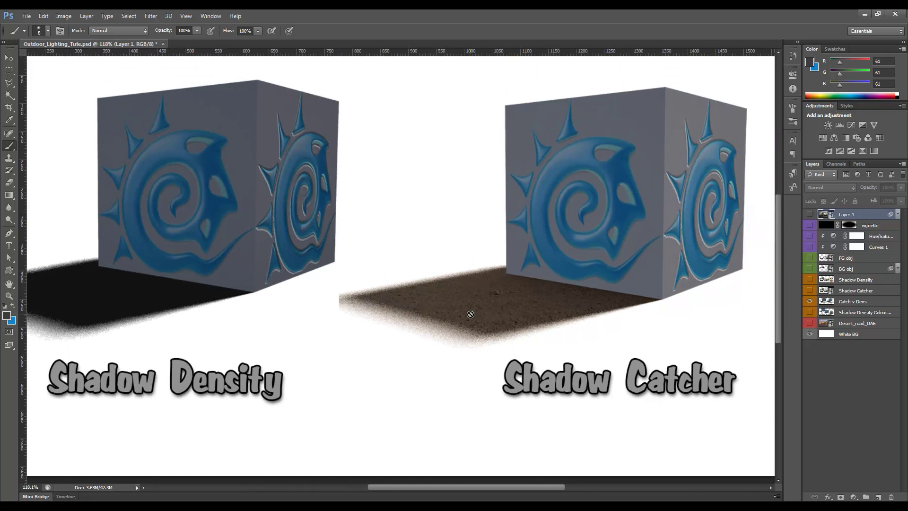
{"action": "scroll", "coordinate": [470, 314], "scroll_direction": "down", "scroll_amount": 1, "text": "alt"}
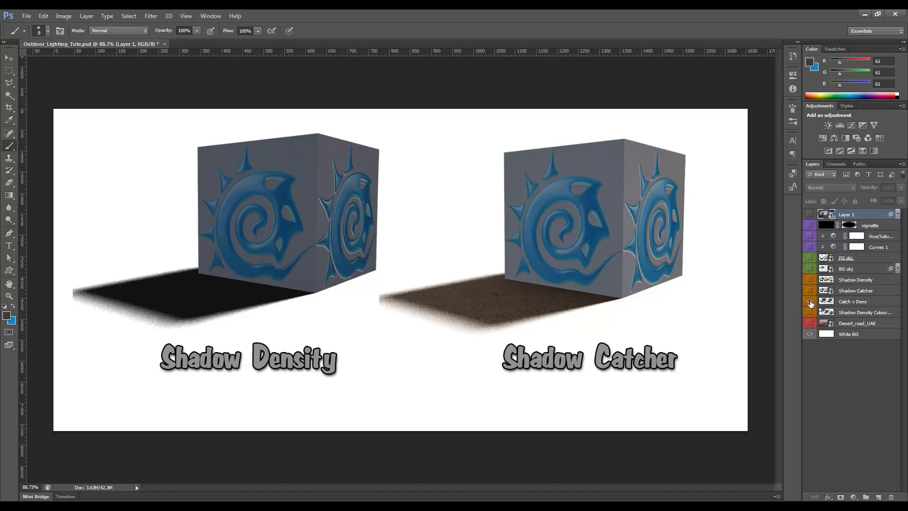
{"action": "left_click", "coordinate": [811, 303]}
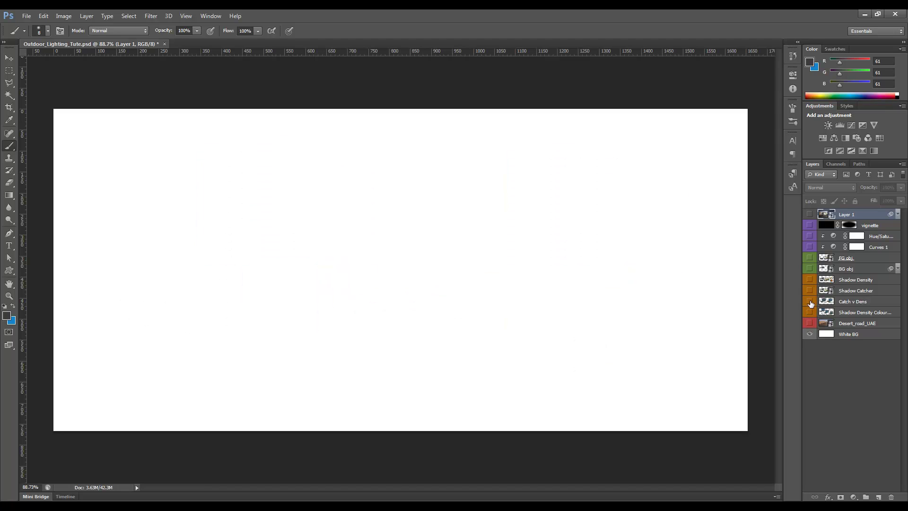
- Show the FG obj and BG obj layers together and hide the White BG layer
{"action": "left_click", "coordinate": [811, 260]}
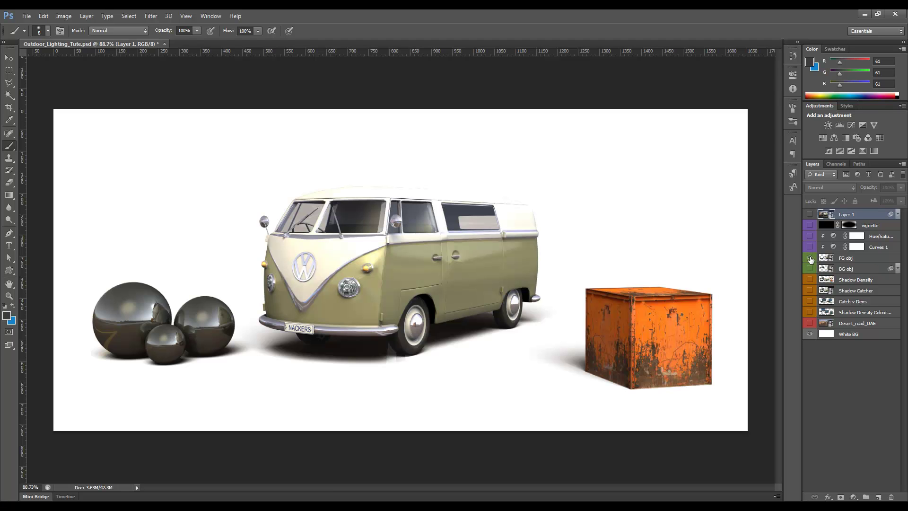
{"action": "left_click", "coordinate": [811, 259]}
{"action": "left_click", "coordinate": [811, 270]}
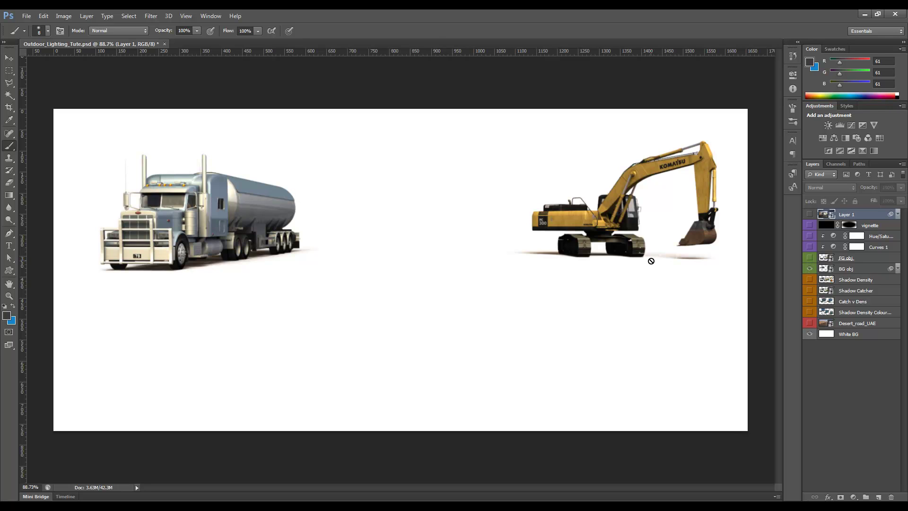
{"action": "left_click", "coordinate": [810, 334]}
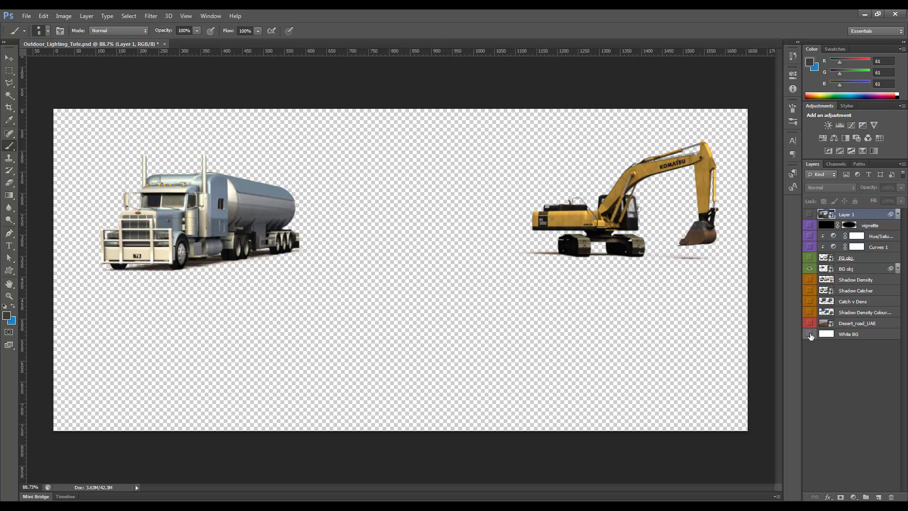
{"action": "left_click", "coordinate": [810, 258]}
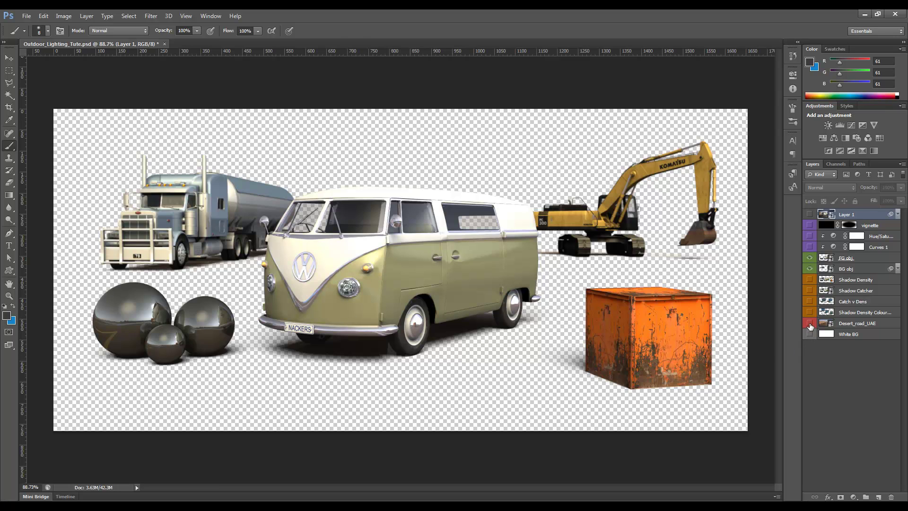
- Show the Desert_road_UAE background, compare the composite with and without Layer 1, and hide the background again
{"action": "left_click", "coordinate": [811, 324]}
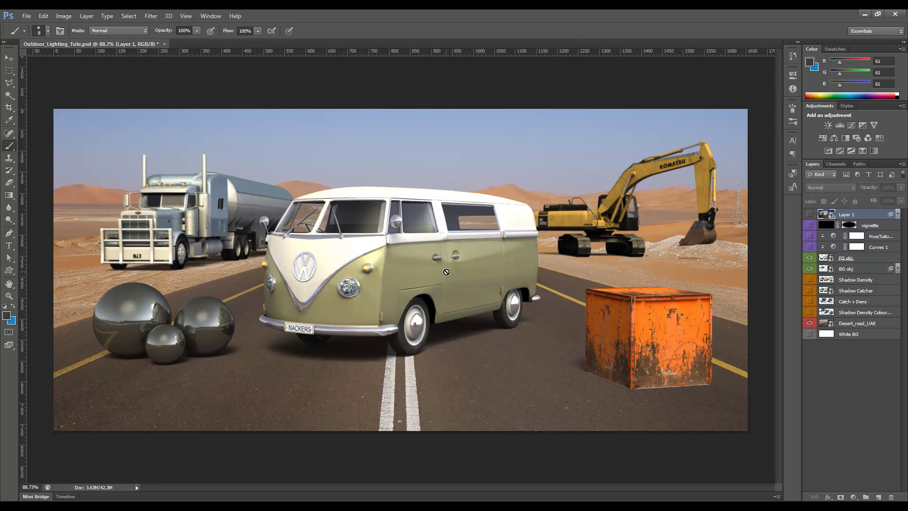
{"action": "left_click", "coordinate": [810, 215]}
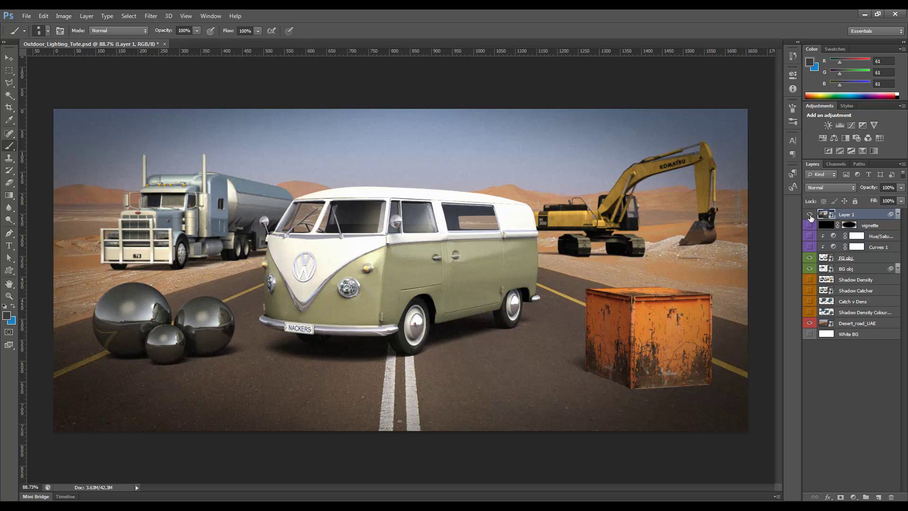
{"action": "left_click", "coordinate": [810, 215]}
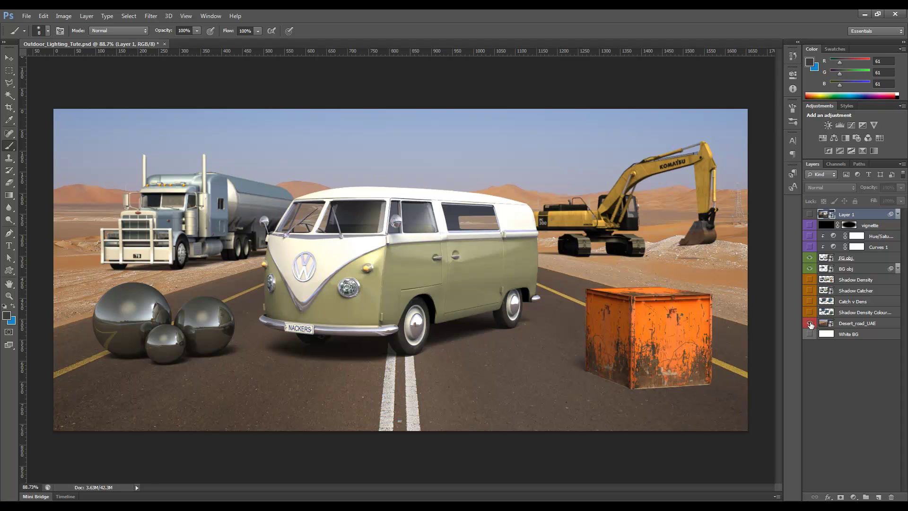
{"action": "left_click", "coordinate": [810, 324]}
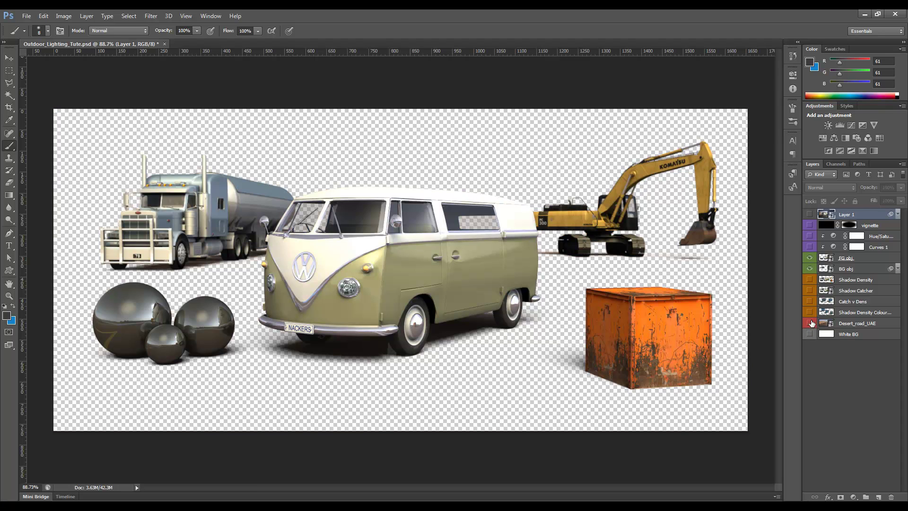
- Examine the ground shadows beneath the van and its neighbouring objects up close against the transparent background
{"action": "scroll", "coordinate": [377, 386], "scroll_direction": "up", "scroll_amount": 3, "text": "alt"}
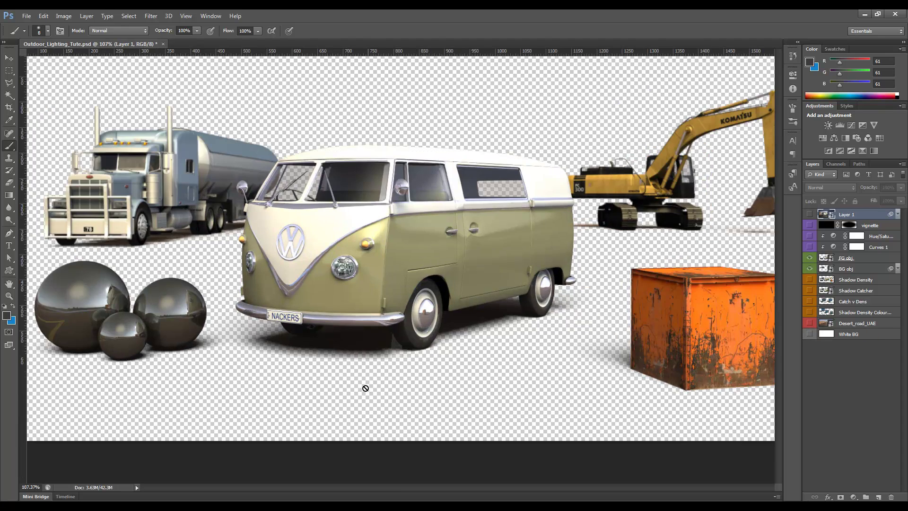
{"action": "scroll", "coordinate": [374, 372], "scroll_direction": "up", "scroll_amount": 2, "text": "alt"}
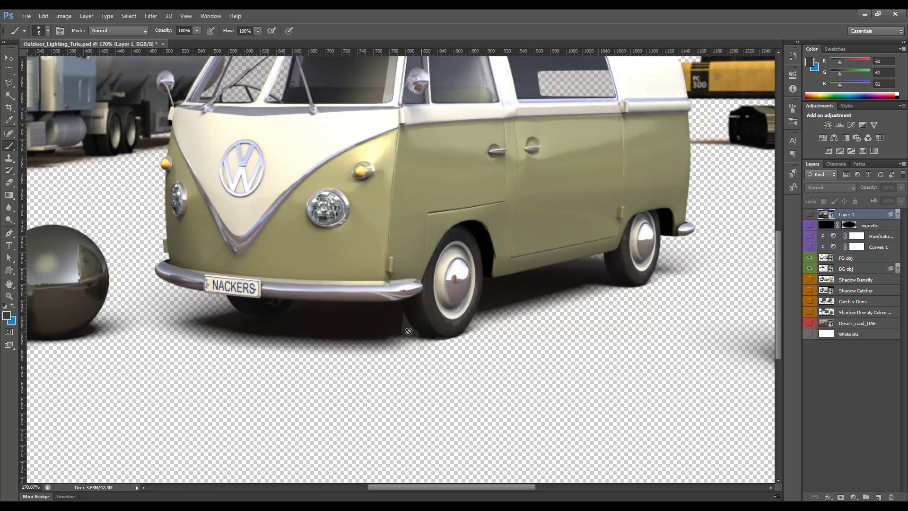
{"action": "left_click_drag", "start_coordinate": [28, 161], "coordinate": [296, 267]}
{"action": "left_click_drag", "start_coordinate": [625, 214], "coordinate": [82, 225]}
{"action": "scroll", "coordinate": [358, 229], "scroll_direction": "down", "scroll_amount": 3, "text": "alt"}
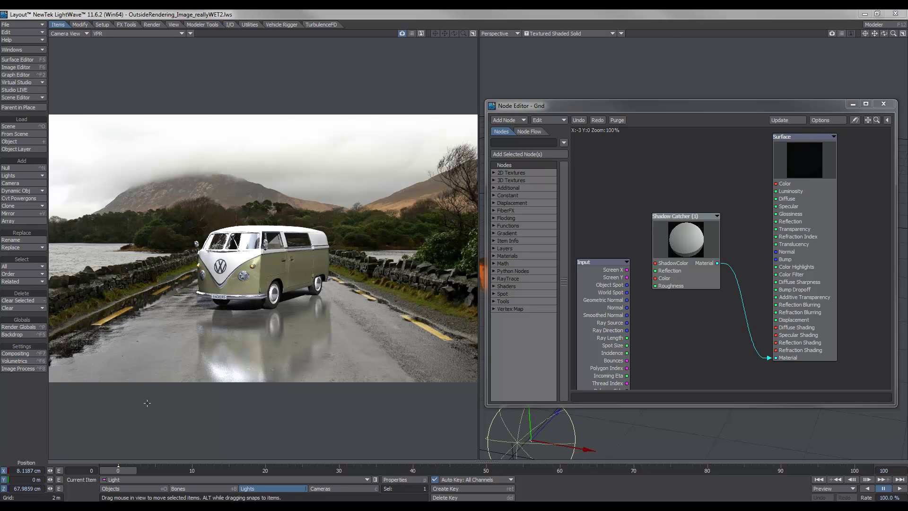
- Switch to LightWave Layout and open the Shadow Catcher node's settings for the Gnd surface, keeping the van's reflection in view
{"action": "left_click_drag", "start_coordinate": [723, 108], "coordinate": [289, 105]}
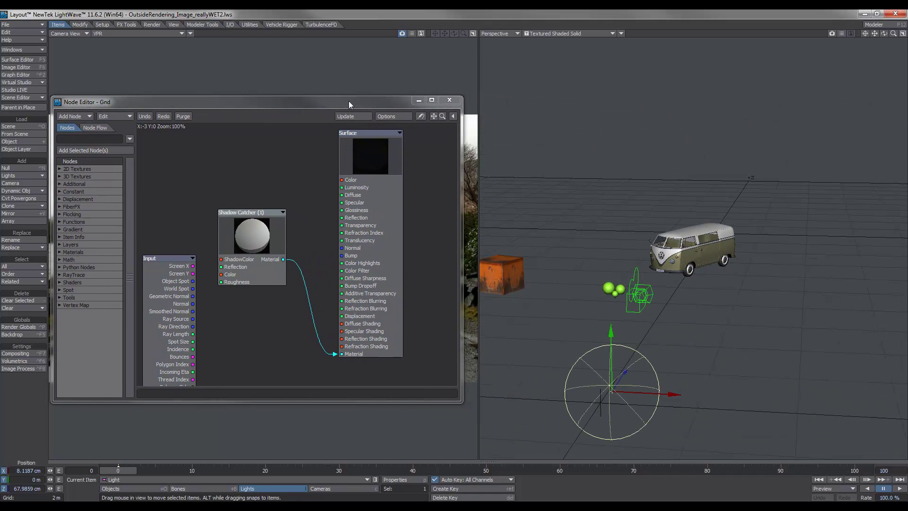
{"action": "left_click_drag", "start_coordinate": [346, 104], "coordinate": [789, 111]}
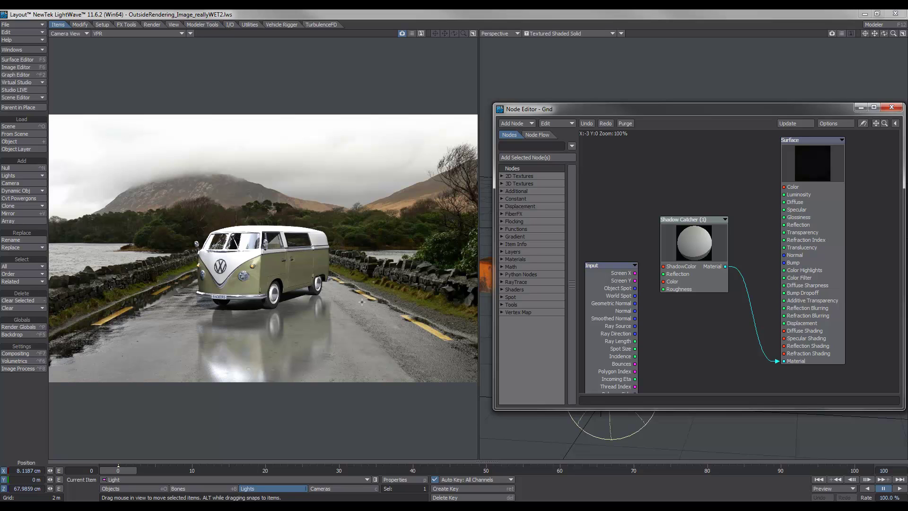
{"action": "double_click", "coordinate": [694, 242]}
{"action": "left_click_drag", "start_coordinate": [399, 95], "coordinate": [333, 323]}
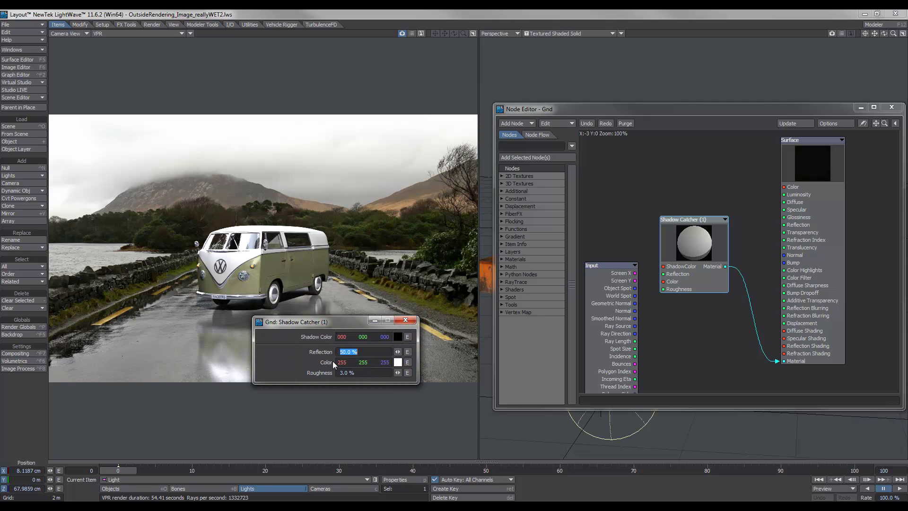
{"action": "left_click_drag", "start_coordinate": [340, 322], "coordinate": [432, 298]}
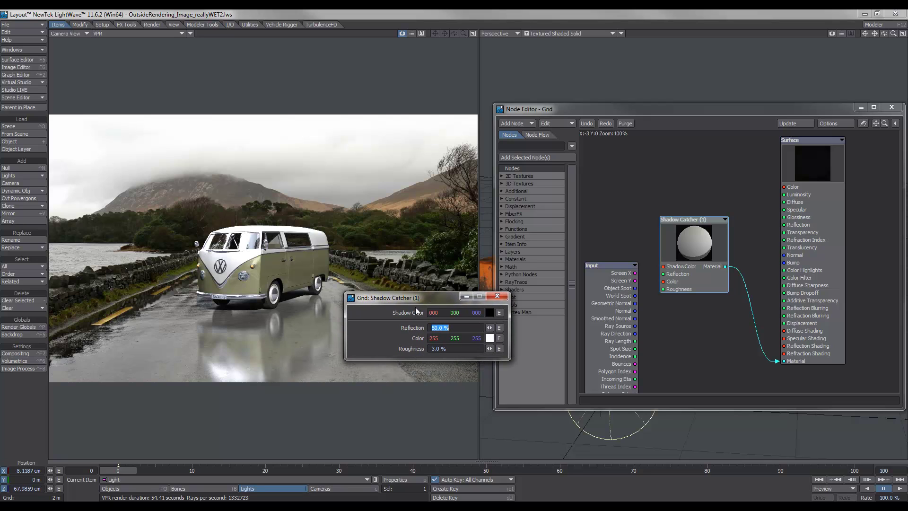
{"action": "left_click_drag", "start_coordinate": [416, 300], "coordinate": [438, 303]}
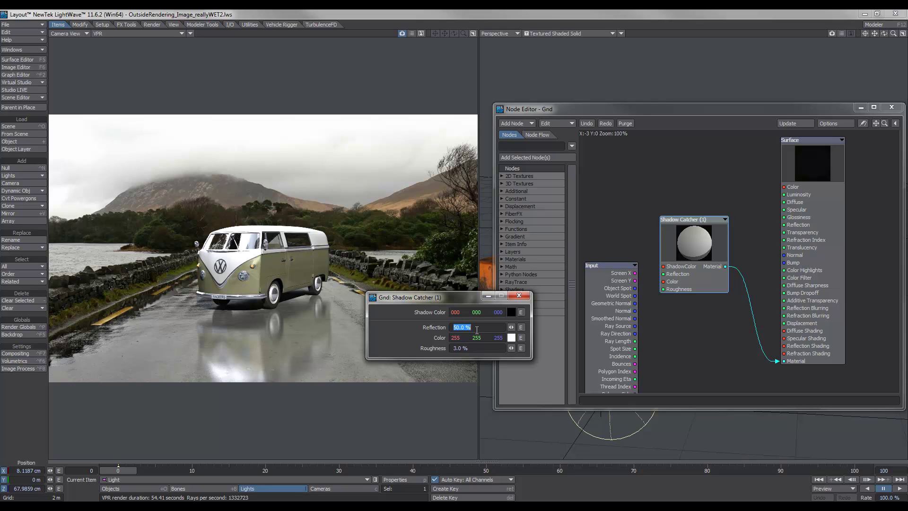
- Try the Shadow Catcher's Reflection at 0% in the preview, and restore it to 50%
{"action": "type", "text": "0"}
{"action": "key", "text": "Tab"}
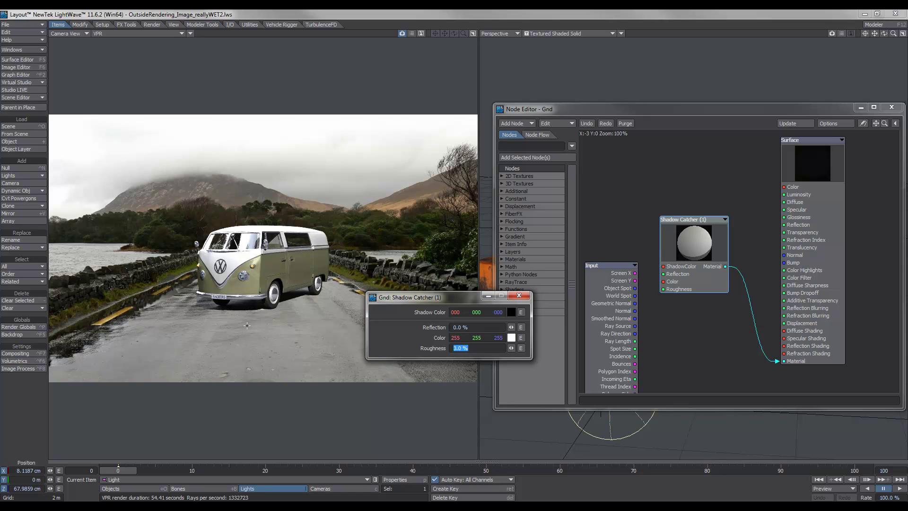
{"action": "left_click", "coordinate": [466, 327]}
{"action": "type", "text": "50"}
{"action": "key", "text": "Tab"}
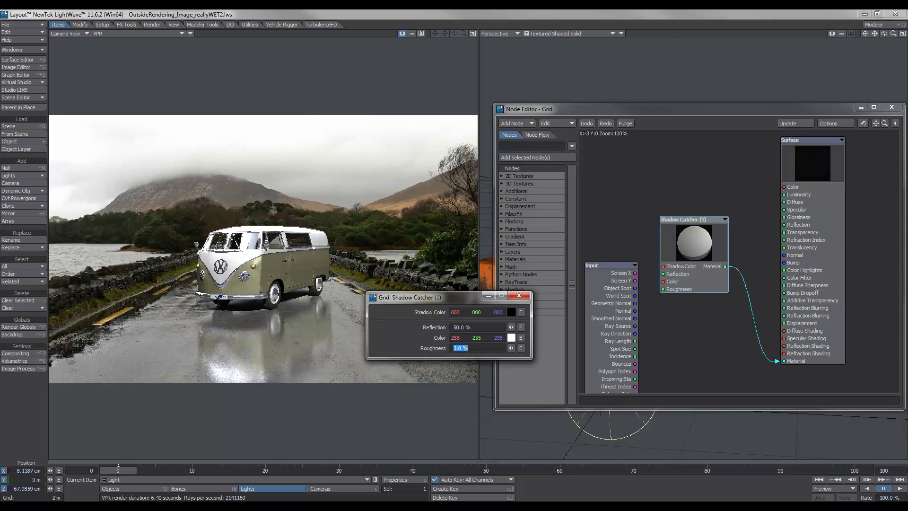
- Open the dome light's properties, try an Angle of 45°, and set it to 90°
{"action": "left_click", "coordinate": [397, 478]}
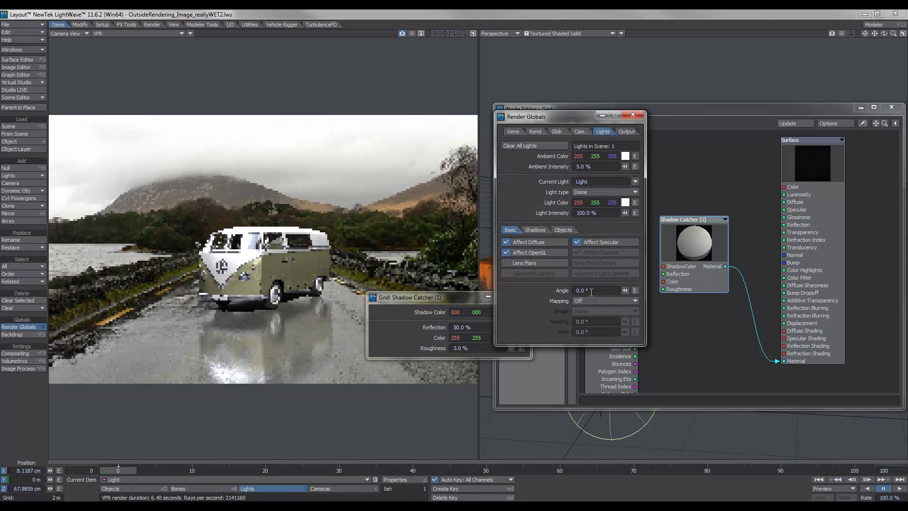
{"action": "left_click", "coordinate": [586, 290]}
{"action": "type", "text": "45"}
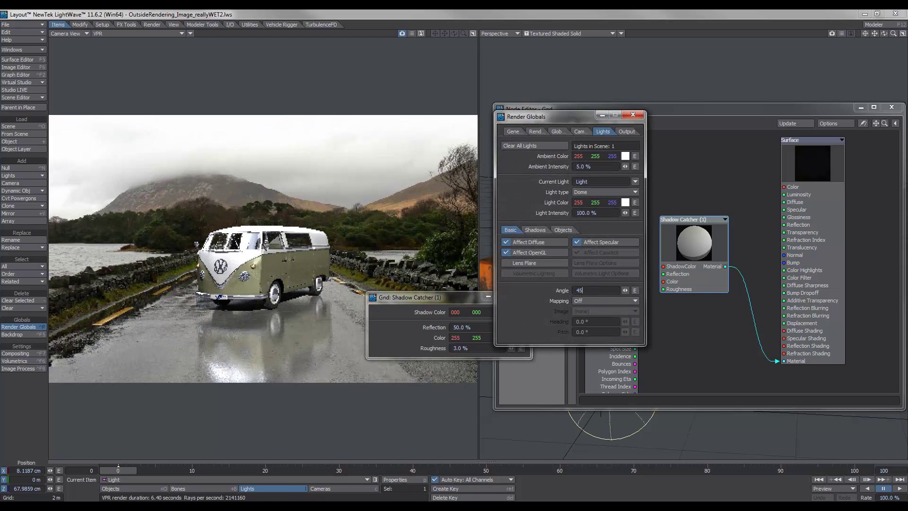
{"action": "key", "text": "Return"}
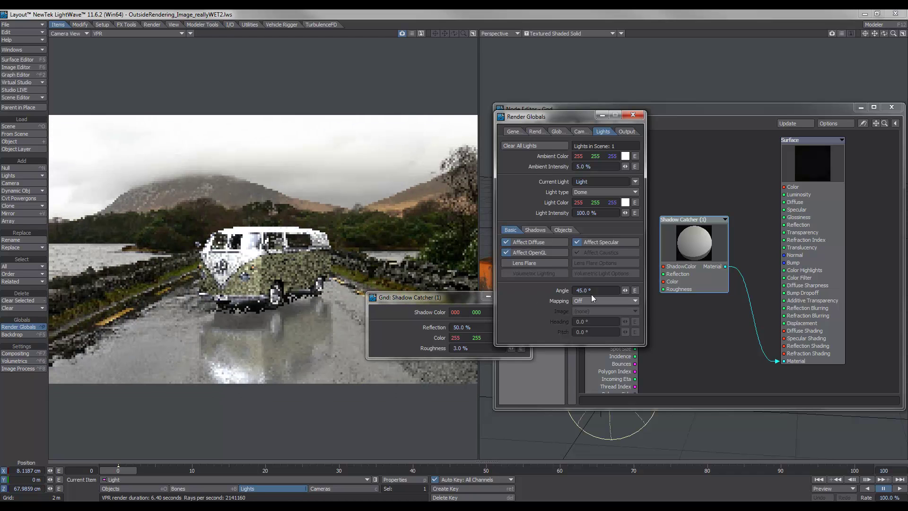
{"action": "left_click", "coordinate": [587, 291]}
{"action": "type", "text": "90"}
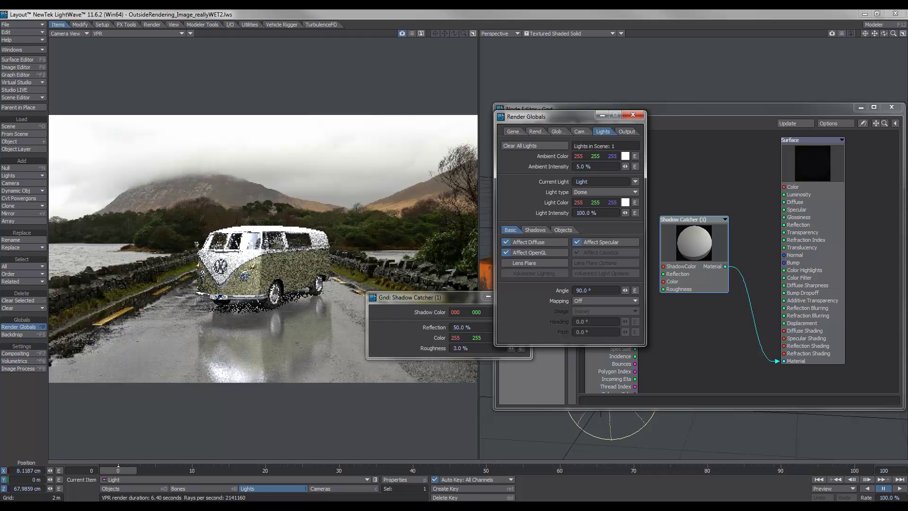
{"action": "key", "text": "Return"}
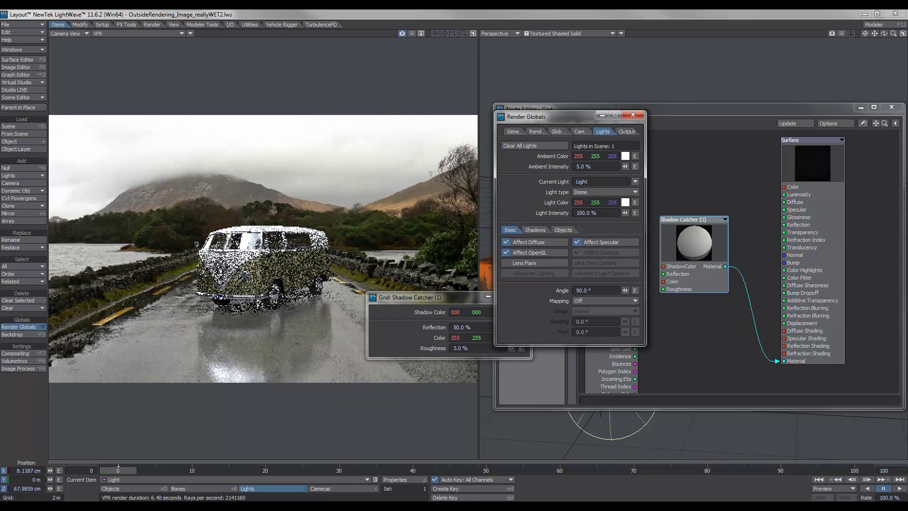
- Try a bright green Shadow Color of 158, 255, 62 on the Shadow Catcher node
{"action": "left_click_drag", "start_coordinate": [431, 297], "coordinate": [395, 367]}
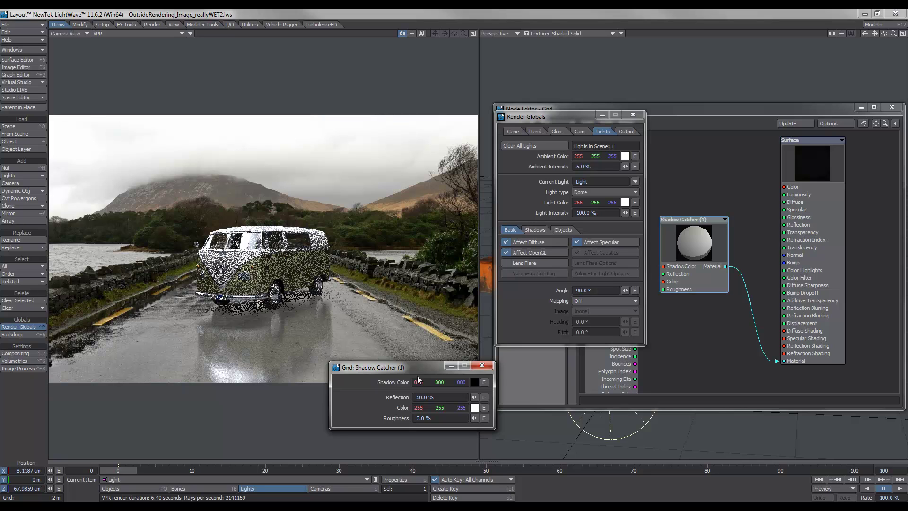
{"action": "left_click_drag", "start_coordinate": [414, 369], "coordinate": [384, 338]}
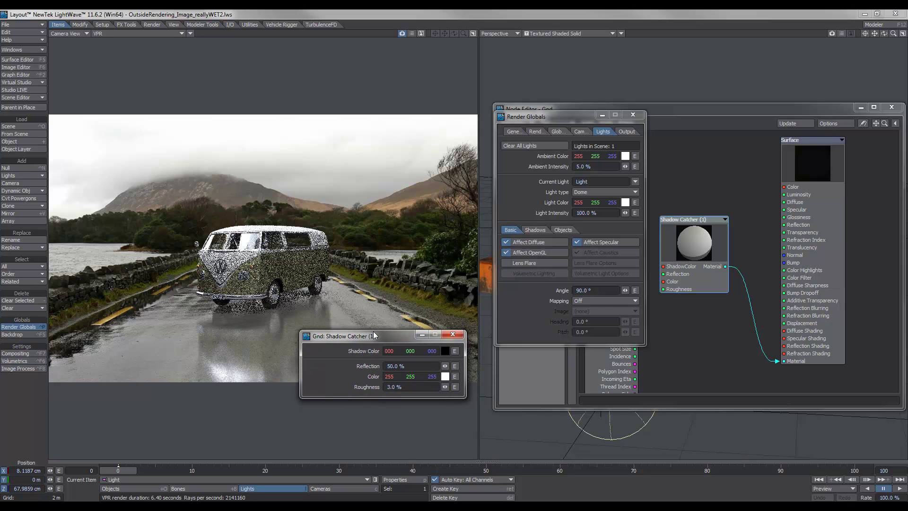
{"action": "left_click", "coordinate": [446, 353]}
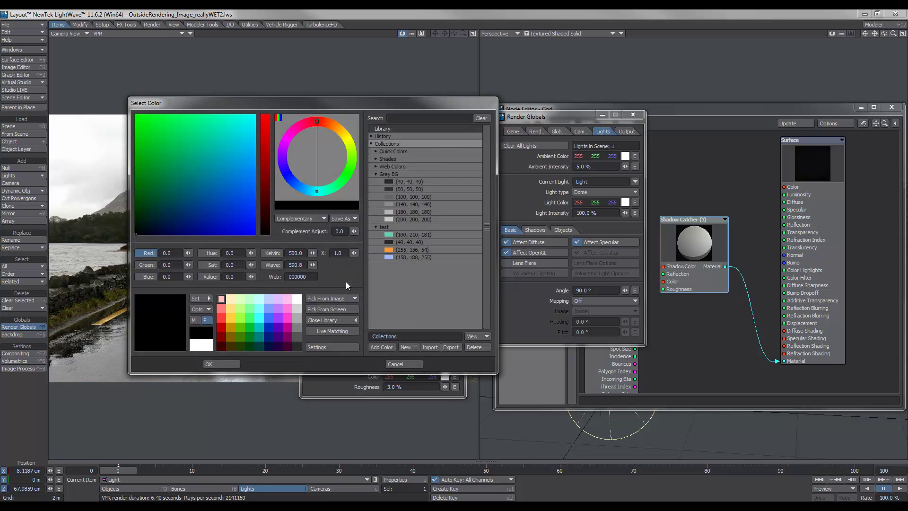
{"action": "left_click", "coordinate": [240, 318]}
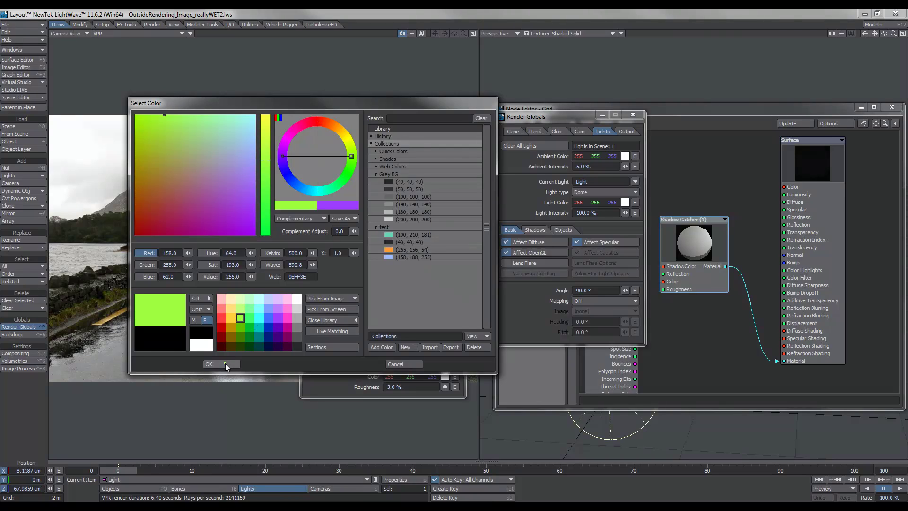
{"action": "left_click", "coordinate": [225, 363]}
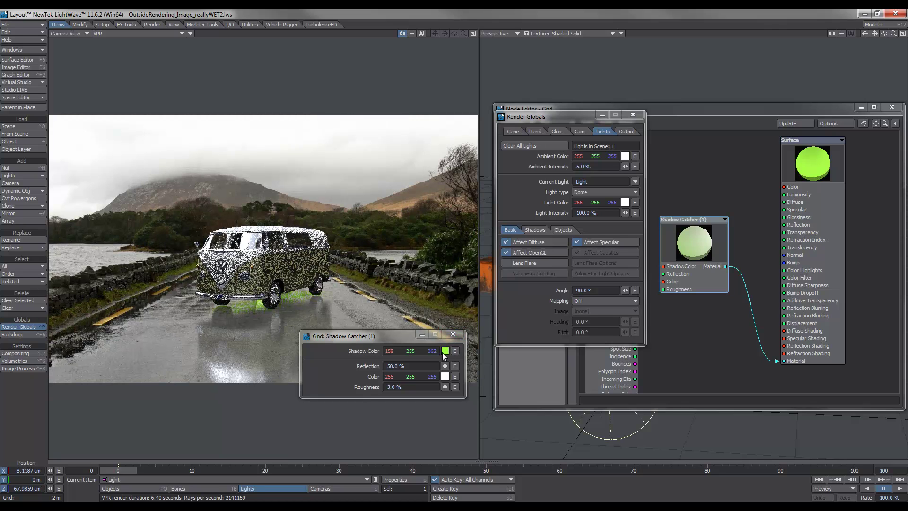
- Set the Shadow Catcher's Shadow Color to dark grey 42, 42, 42 and close the node's settings
{"action": "left_click", "coordinate": [444, 352]}
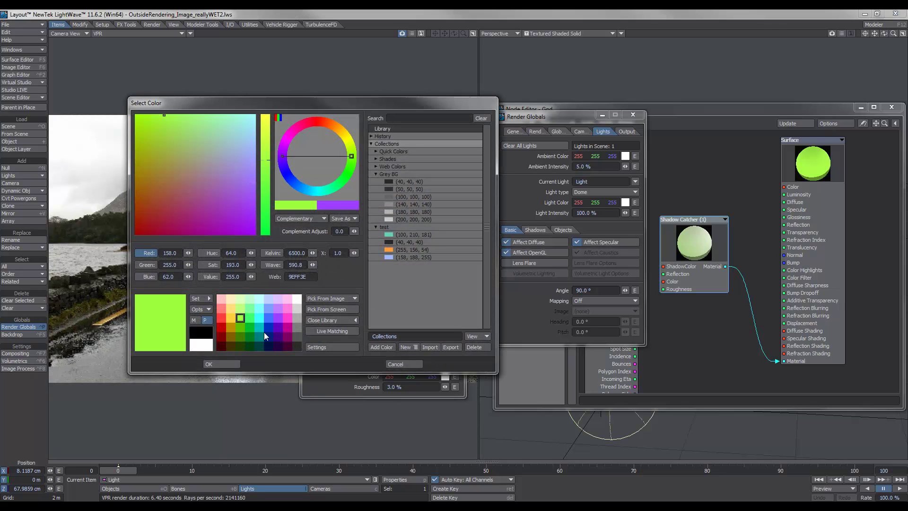
{"action": "left_click", "coordinate": [296, 347]}
{"action": "left_click", "coordinate": [219, 365]}
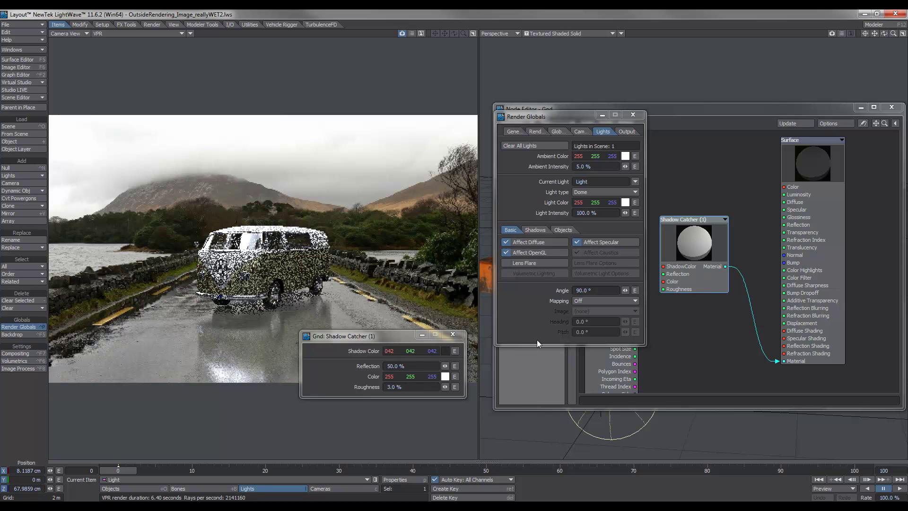
{"action": "left_click", "coordinate": [452, 334]}
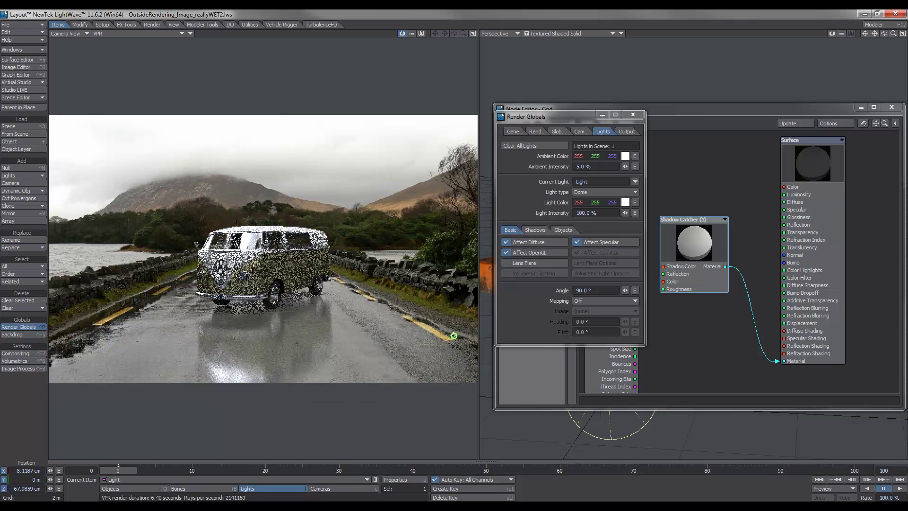